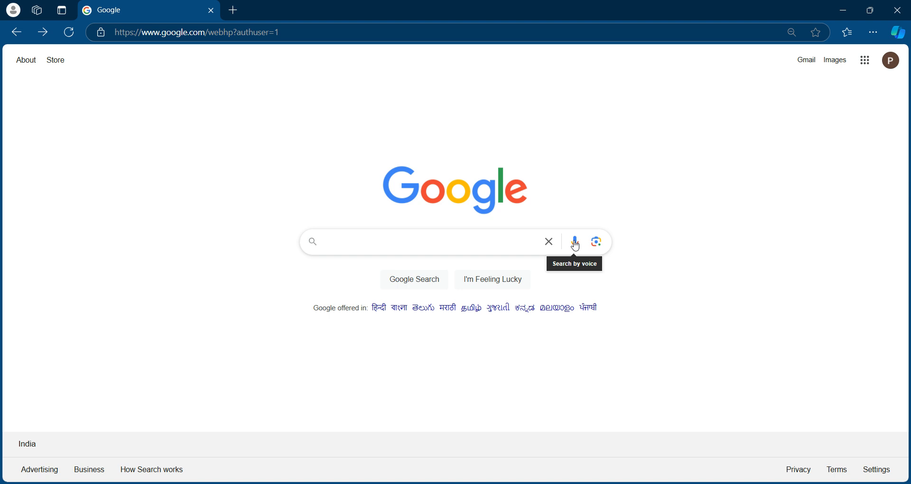
Search Google for "sheets"
left_click(463, 246)
type("s")
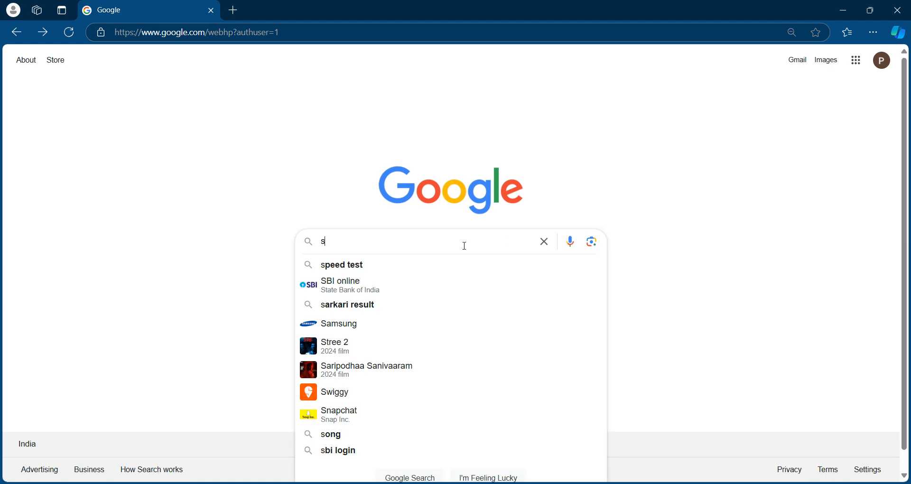
type("heets")
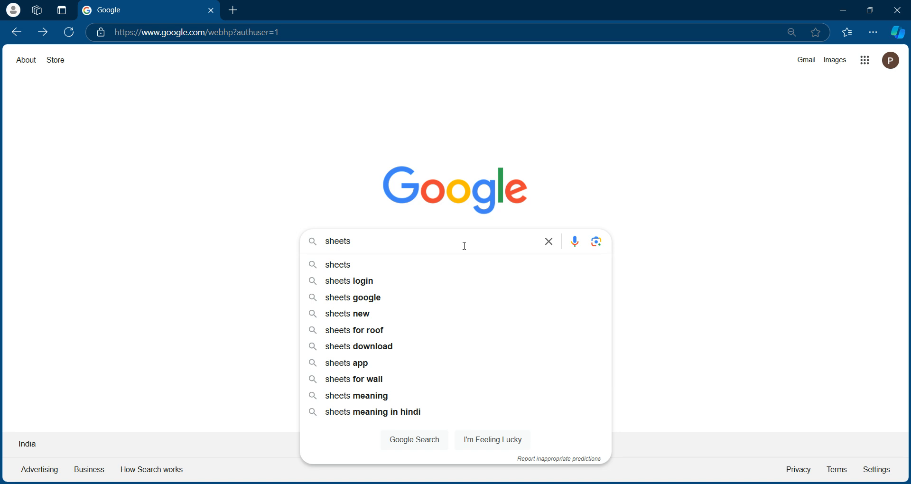
key("Return")
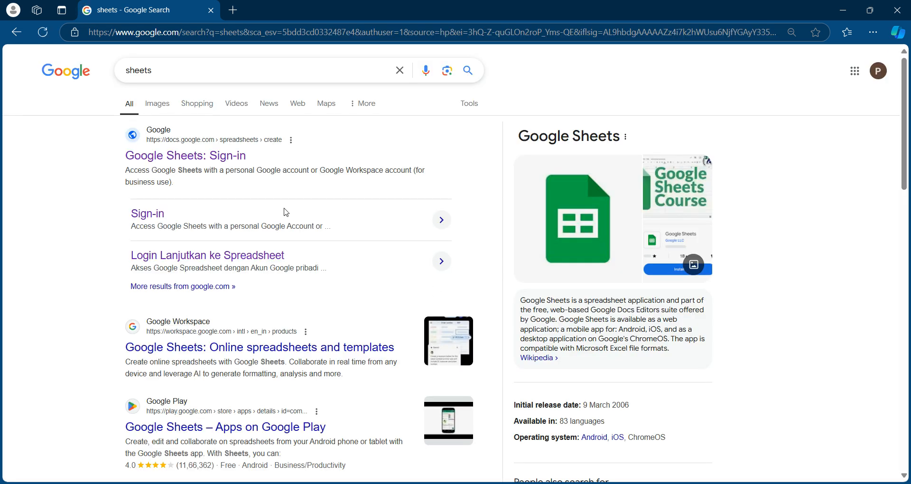
left_click(216, 154)
right_click(215, 154)
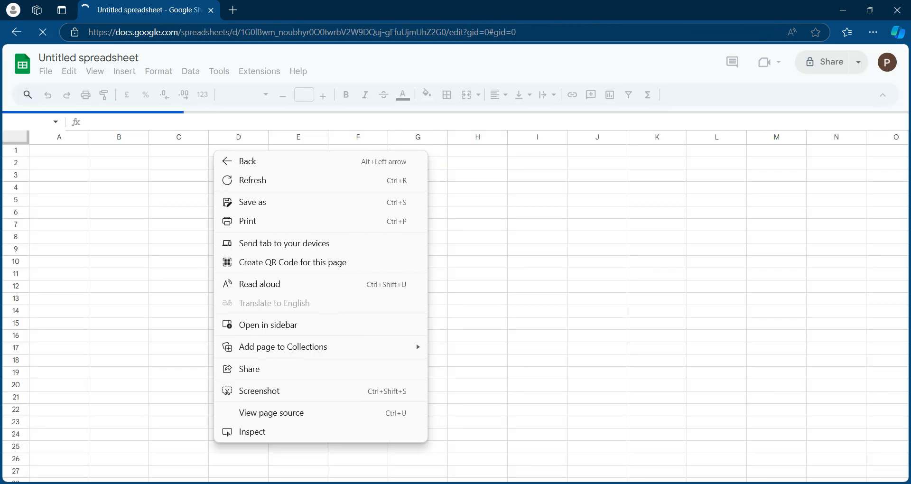
left_click(16, 32)
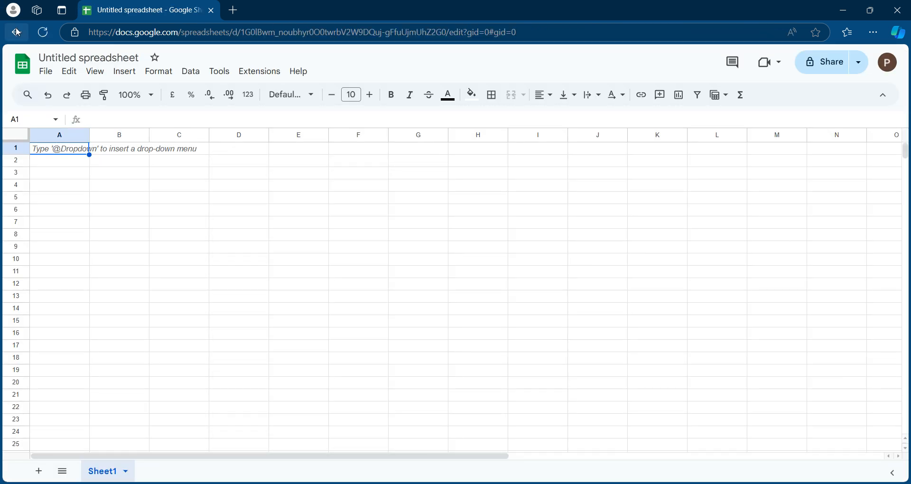
Open the "Google Sheets: Sign-in" search result in a new tab and switch to that tab
right_click(183, 155)
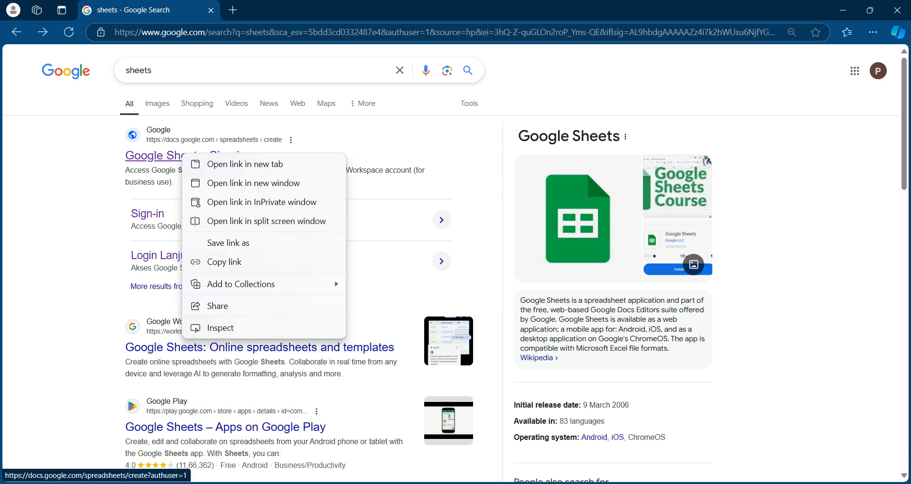
left_click(215, 164)
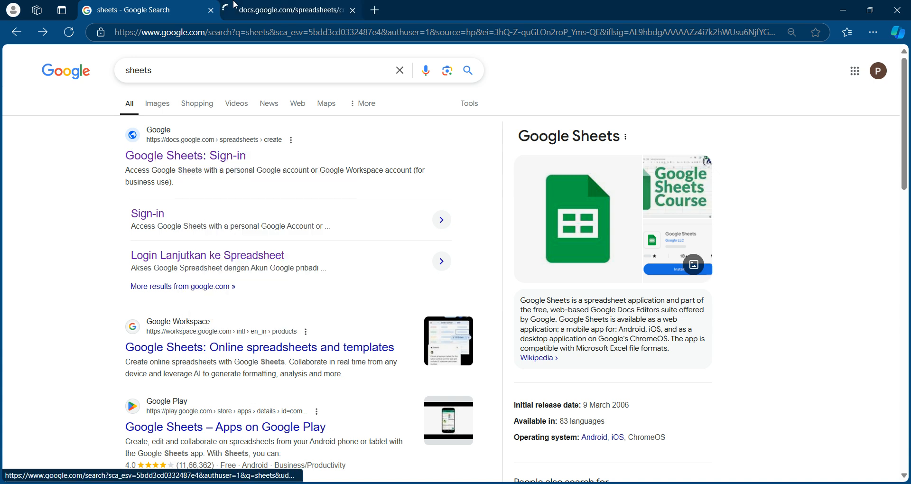
left_click(265, 9)
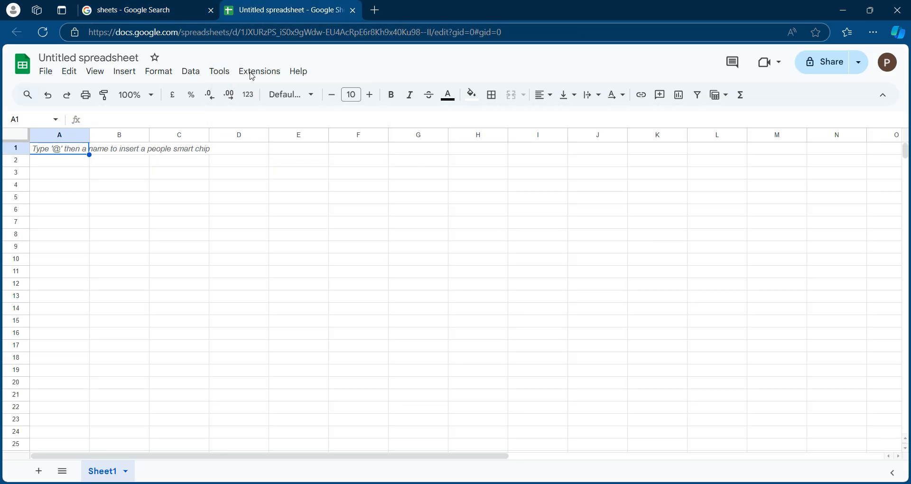
Rename the untitled spreadsheet as "Store locations"
left_click(162, 264)
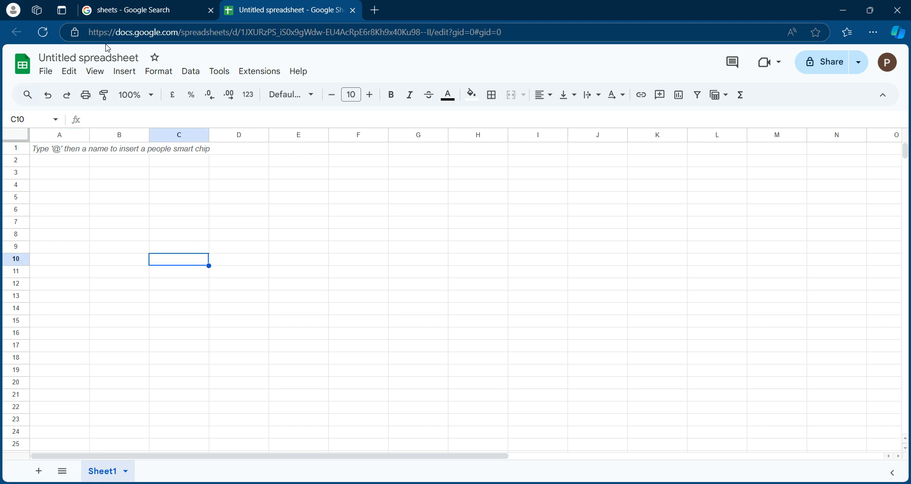
left_click(104, 55)
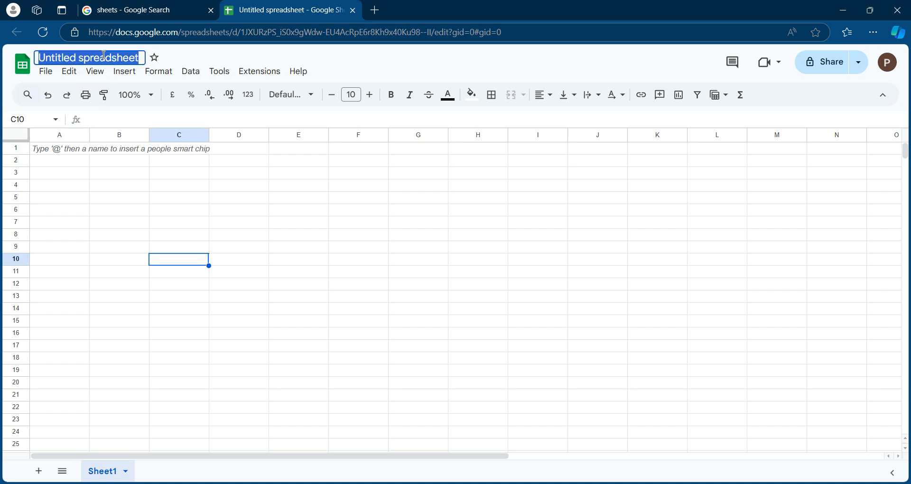
type("Sto")
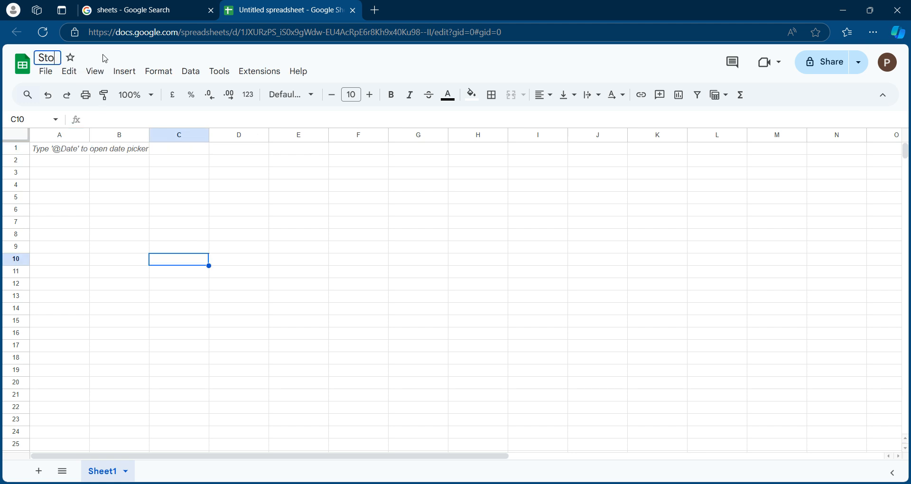
type("re locations")
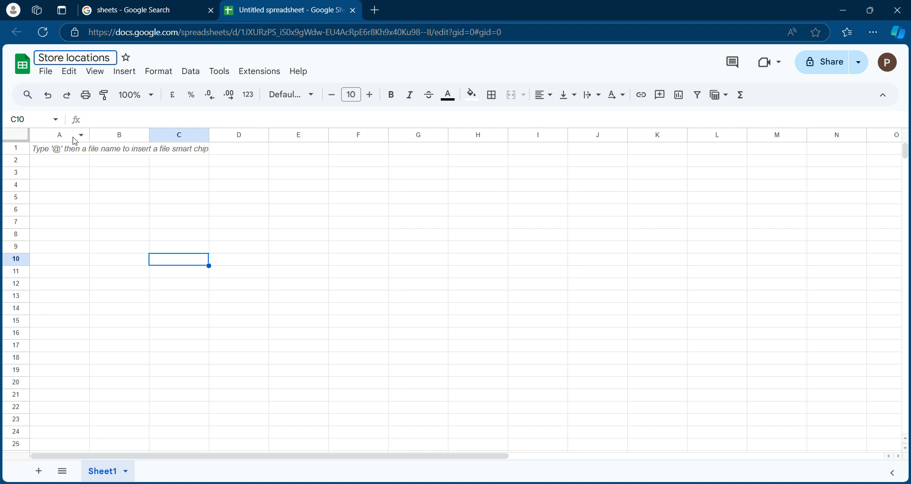
Enter the column headers Store Name, Address, Hours and Contact in cells A1 to D1
left_click(57, 153)
type("Store ")
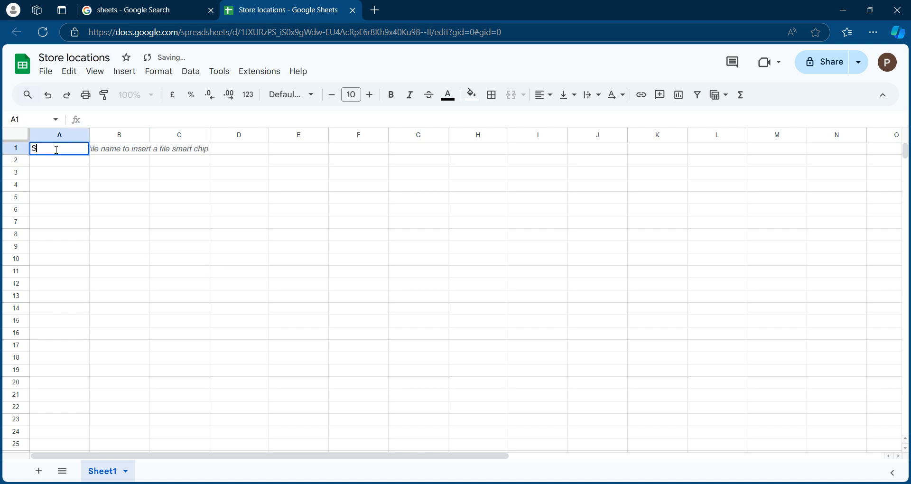
type("Name")
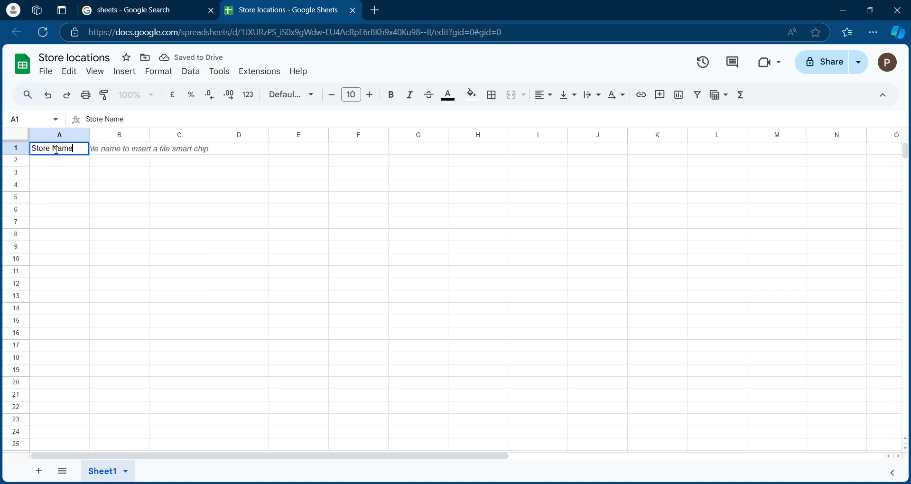
left_click(117, 149)
type("Add")
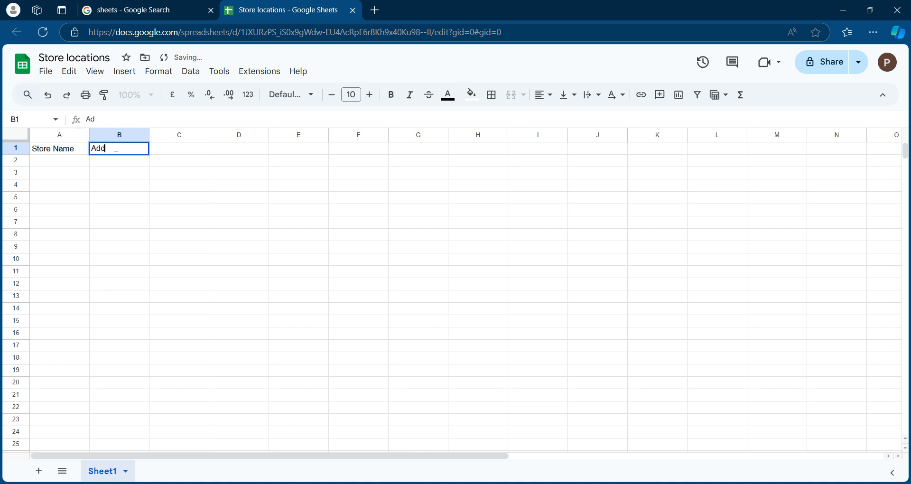
type("ress")
left_click(166, 151)
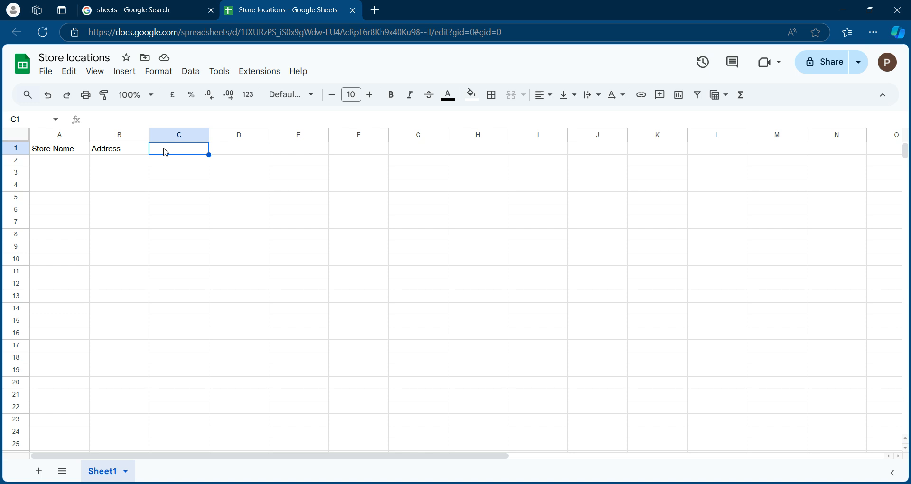
type("Hours")
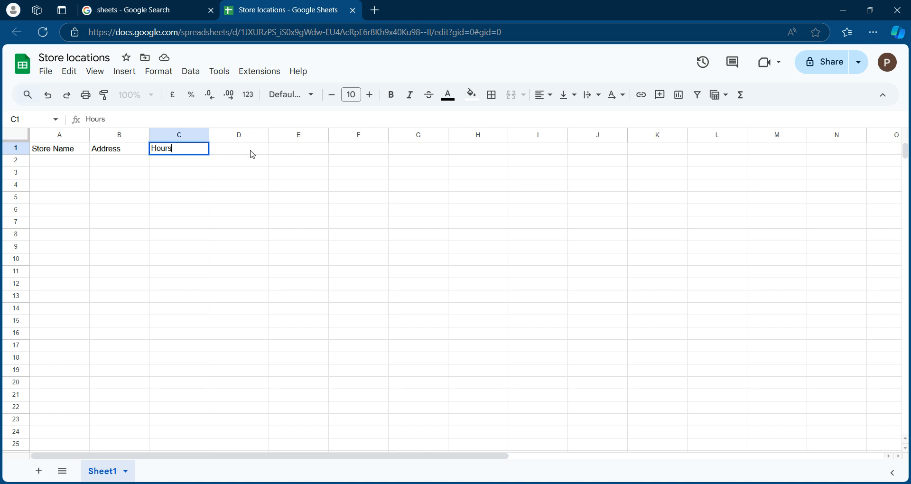
left_click(252, 154)
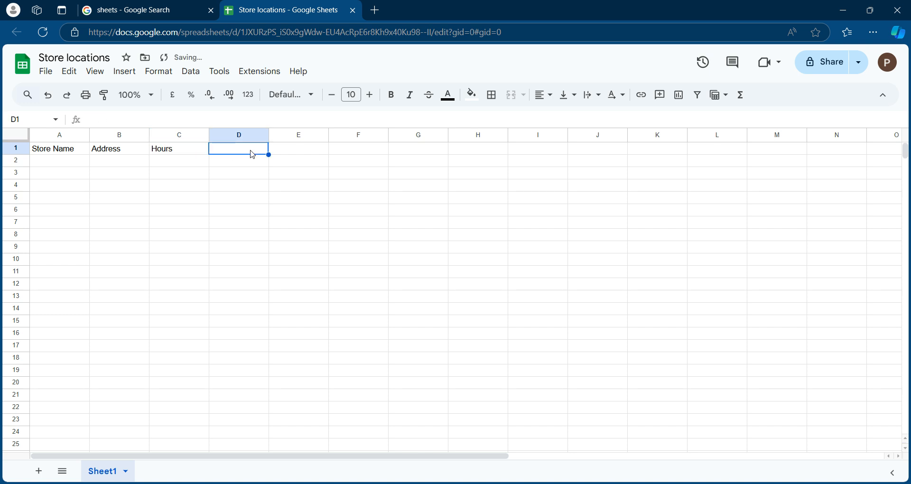
type("C")
type("ontc")
type("ac")
left_click(244, 212)
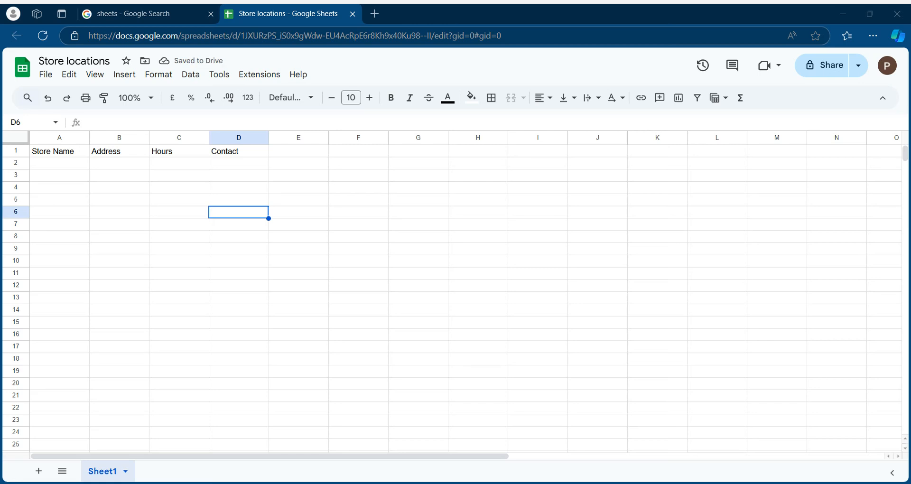
Paste the copied store table at cell A1 and widen the Store Name, Address and Store Hours columns to fit their contents
left_click(75, 151)
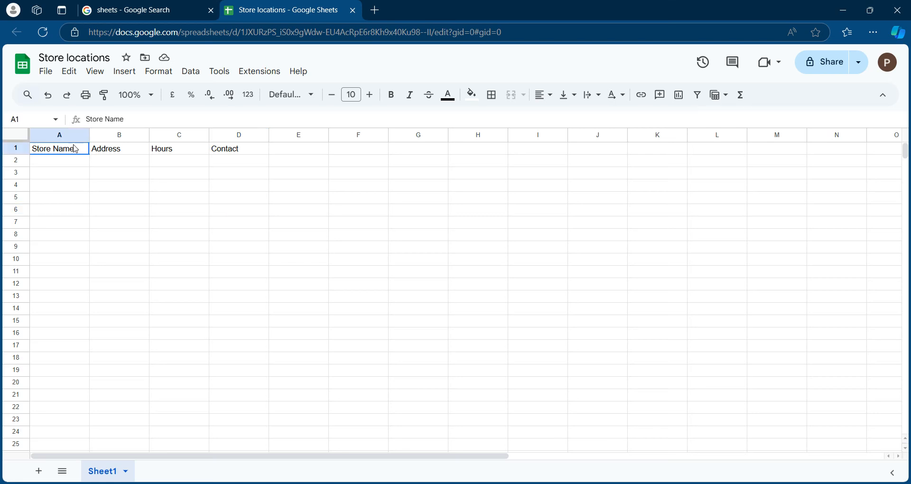
key("ctrl+v")
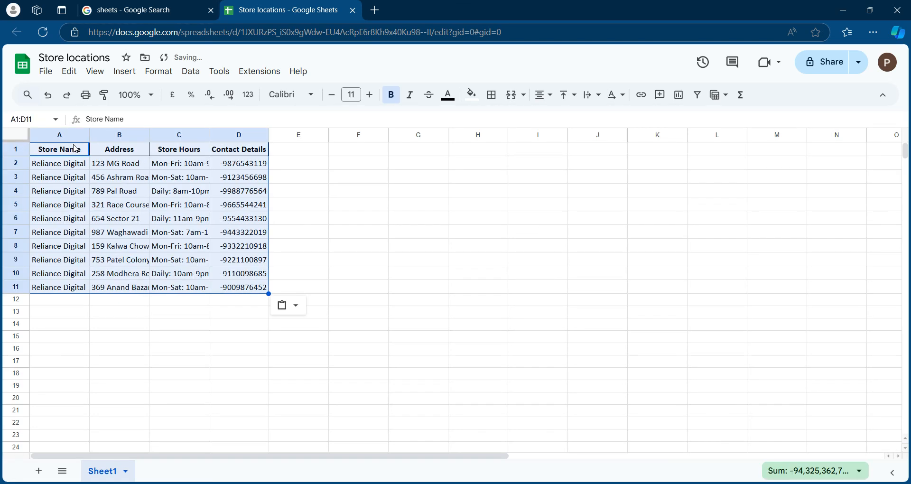
left_click_drag(89, 135, 167, 131)
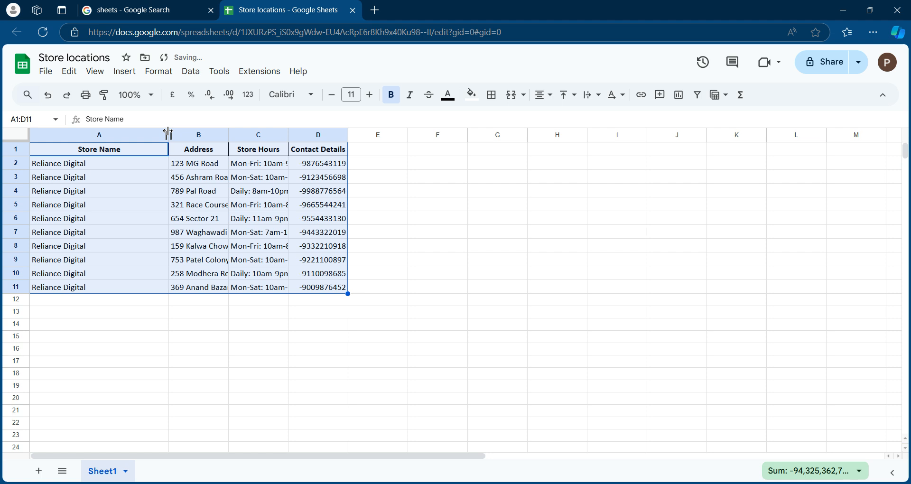
left_click_drag(228, 135, 298, 135)
left_click_drag(359, 135, 404, 135)
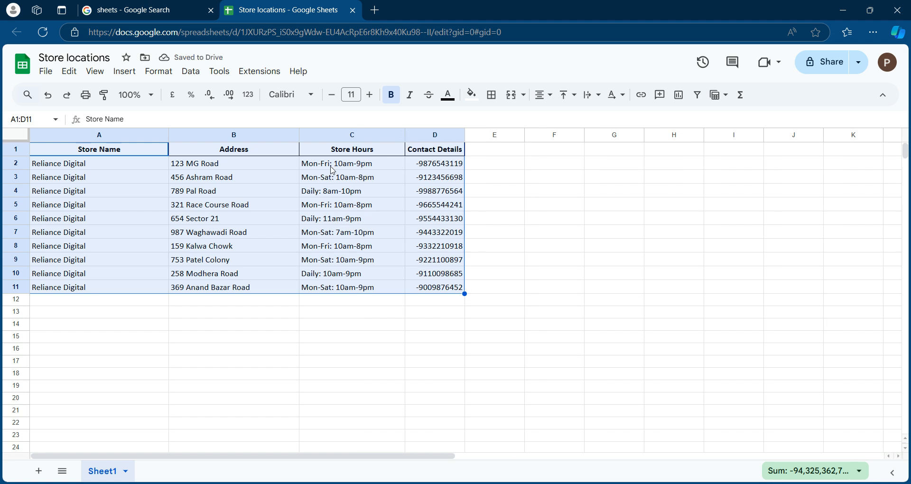
left_click(332, 170)
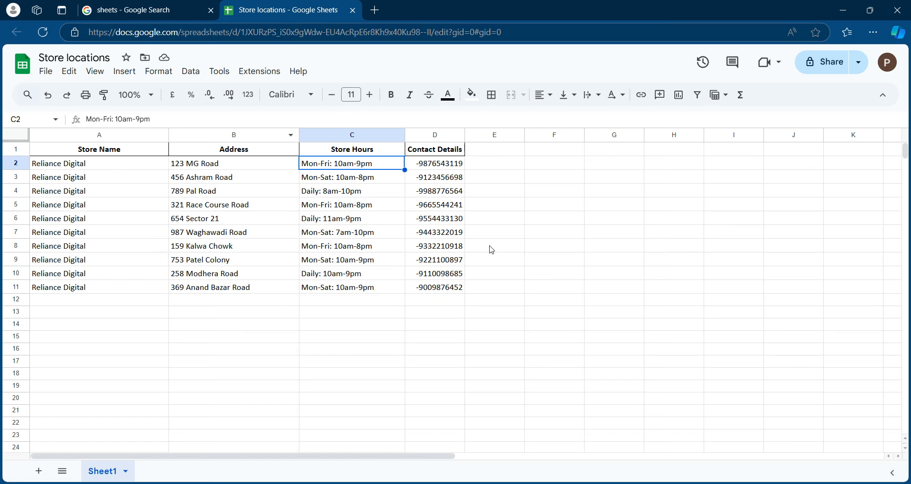
Return to the Google search tab and search for "maps"
left_click(102, 12)
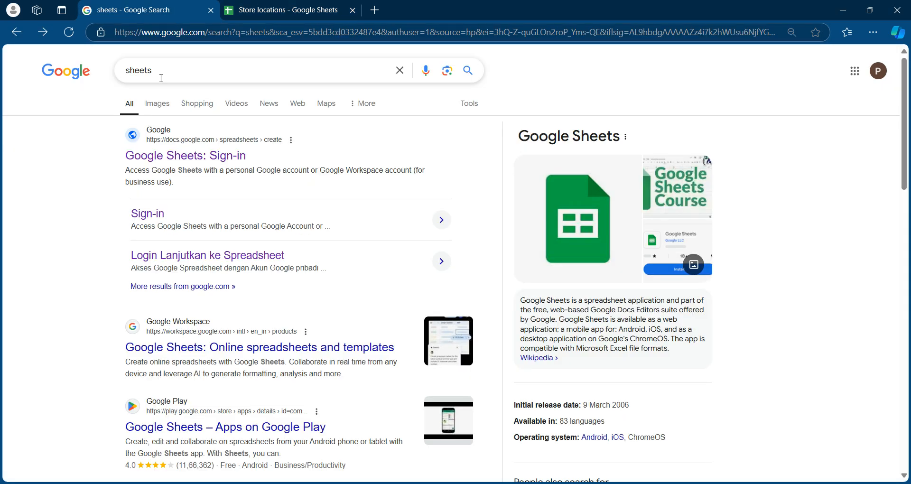
left_click_drag(161, 78, 127, 78)
type("maps")
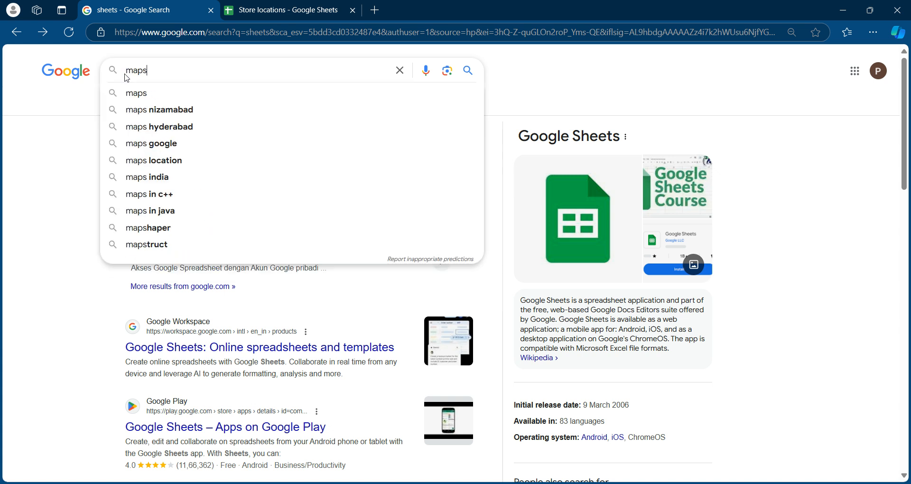
key("Return")
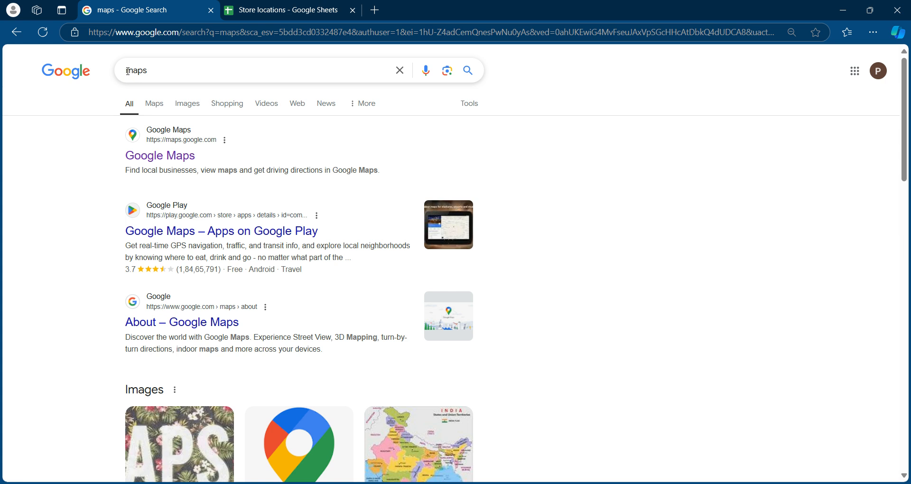
Open the Google Maps search result in a new tab and switch to that tab
right_click(175, 163)
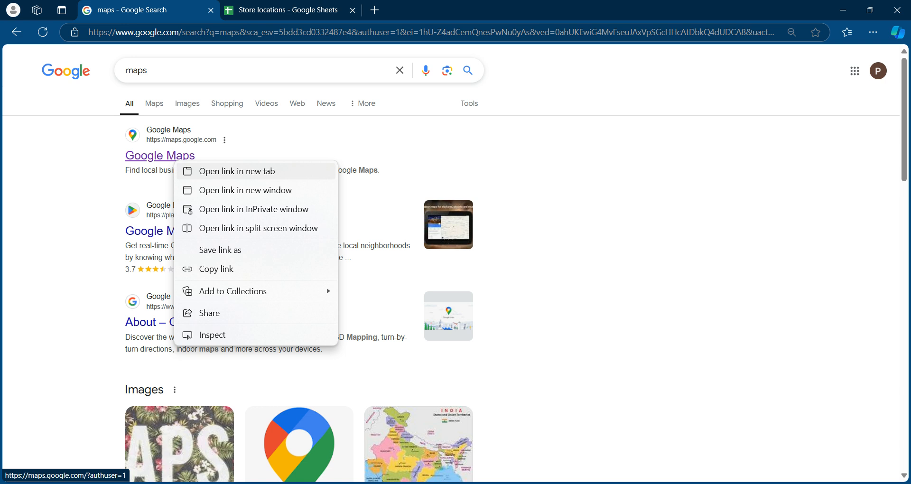
left_click(205, 168)
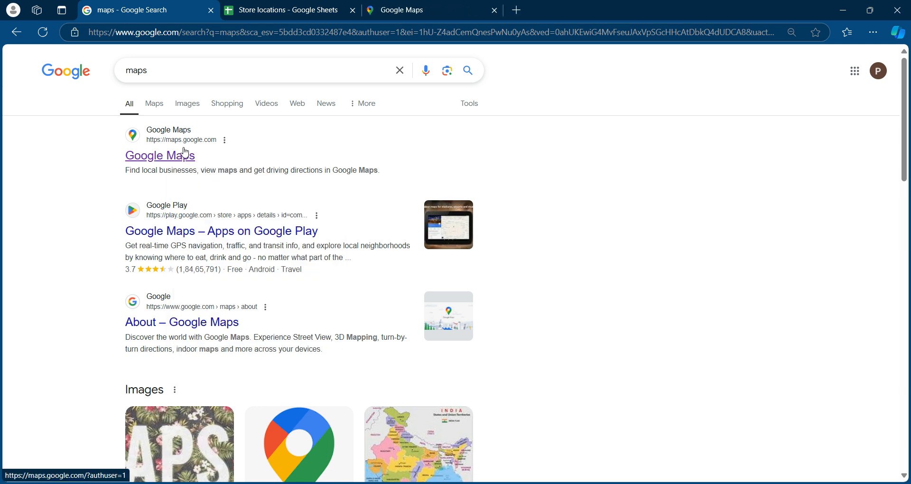
left_click(423, 5)
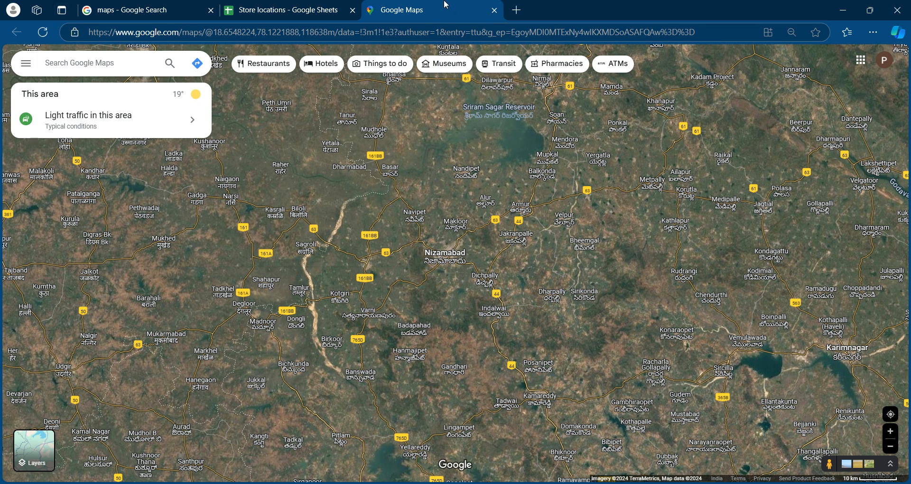
Open My Maps from the Maps category of the saved places in Google Maps
left_click(26, 63)
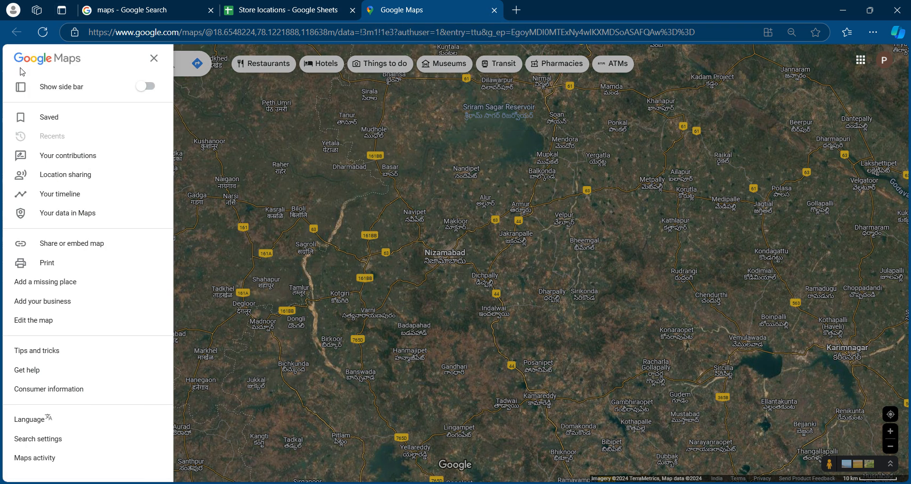
left_click(41, 118)
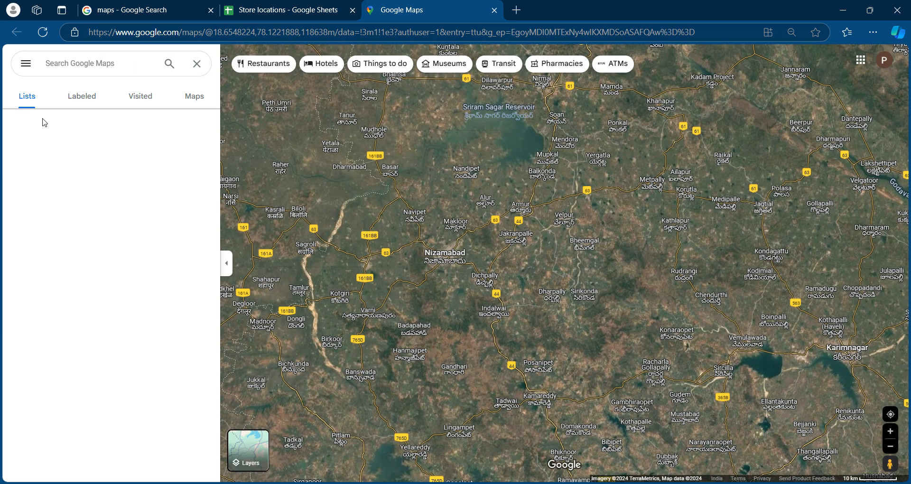
left_click(204, 102)
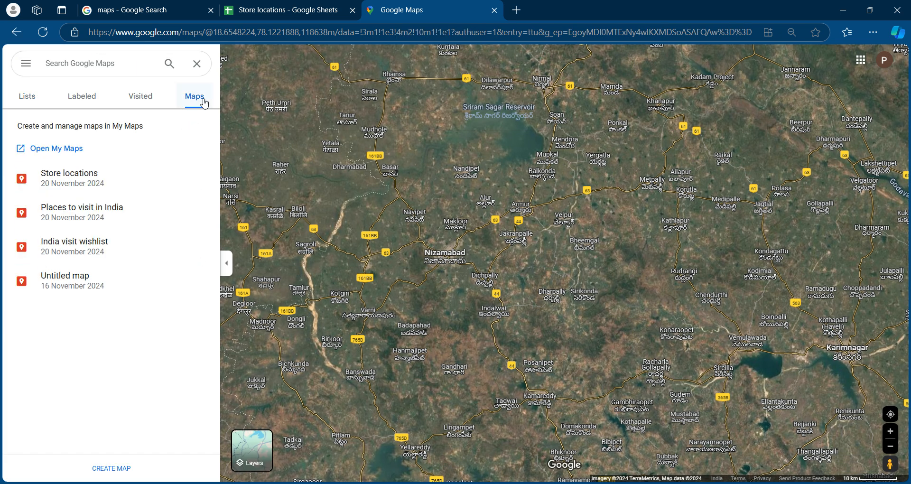
left_click(54, 151)
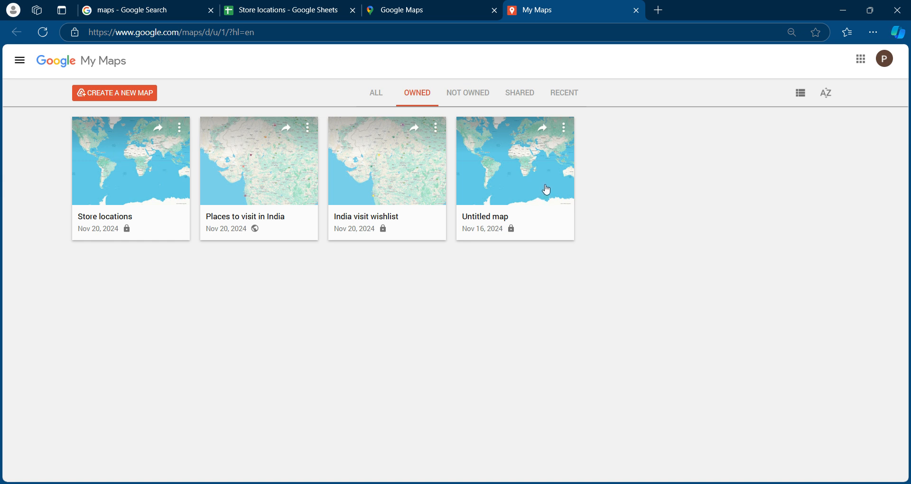
Create a new map and import the most recently modified Store locations spreadsheet from Google Drive into its untitled layer
left_click(142, 99)
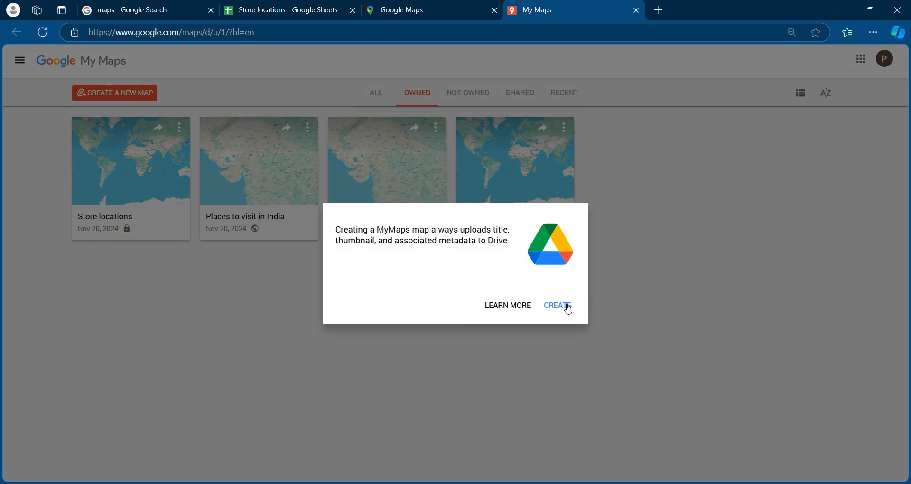
left_click(569, 305)
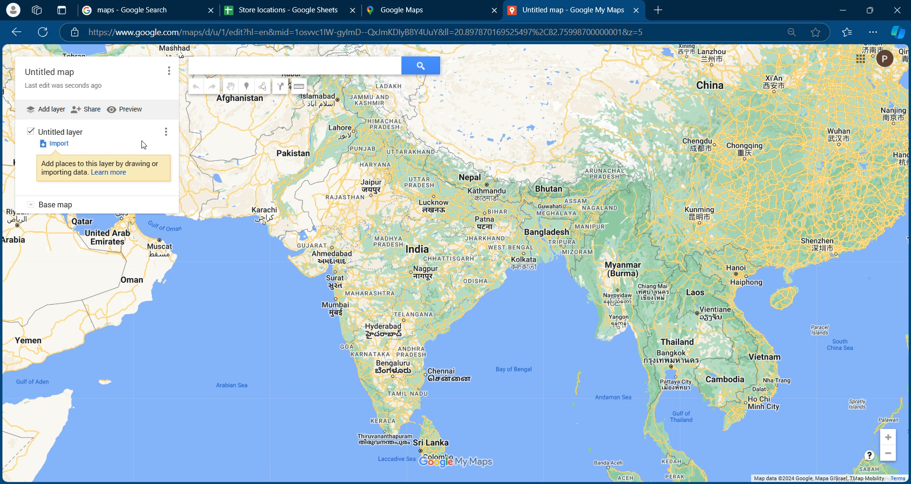
left_click(59, 144)
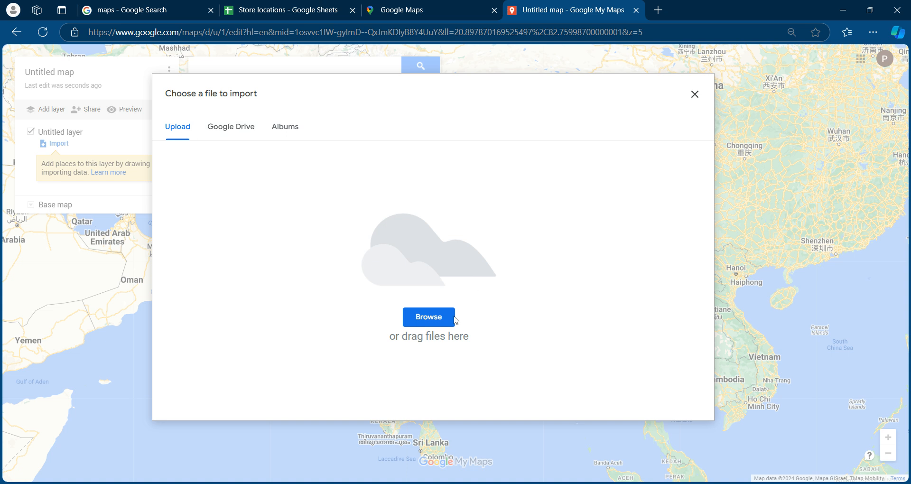
left_click(250, 135)
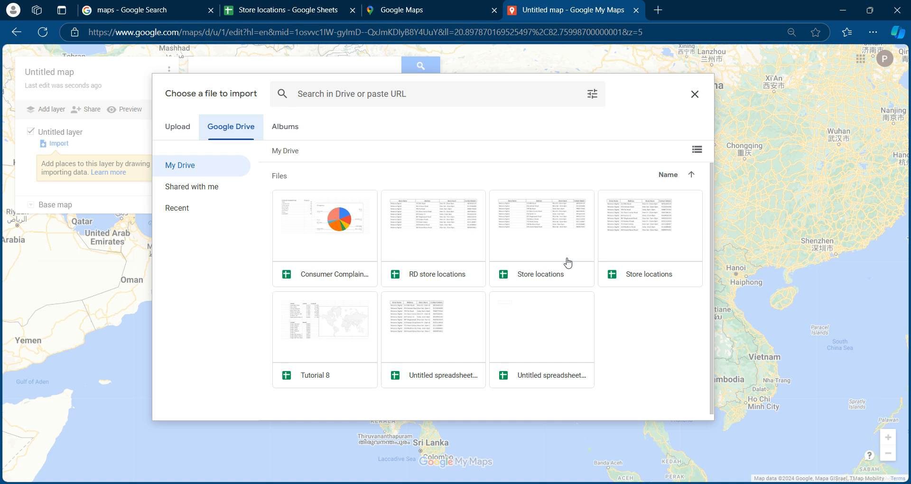
left_click(699, 155)
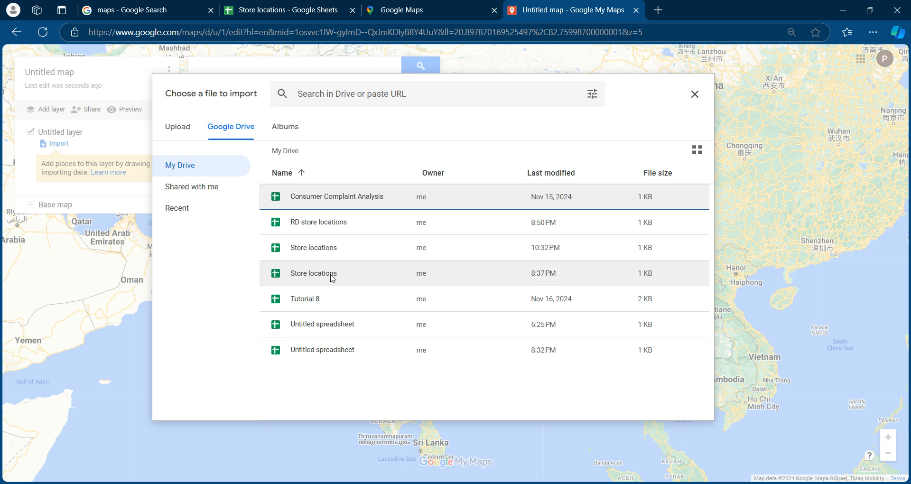
left_click(339, 249)
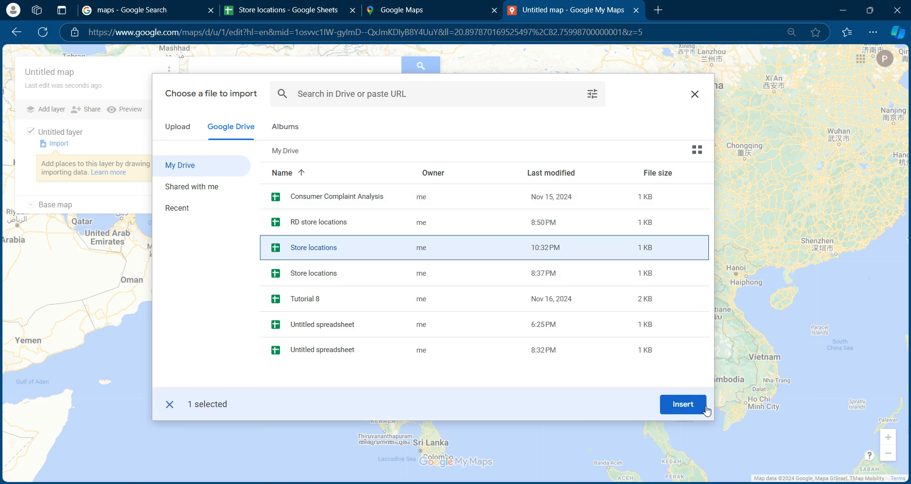
left_click(683, 404)
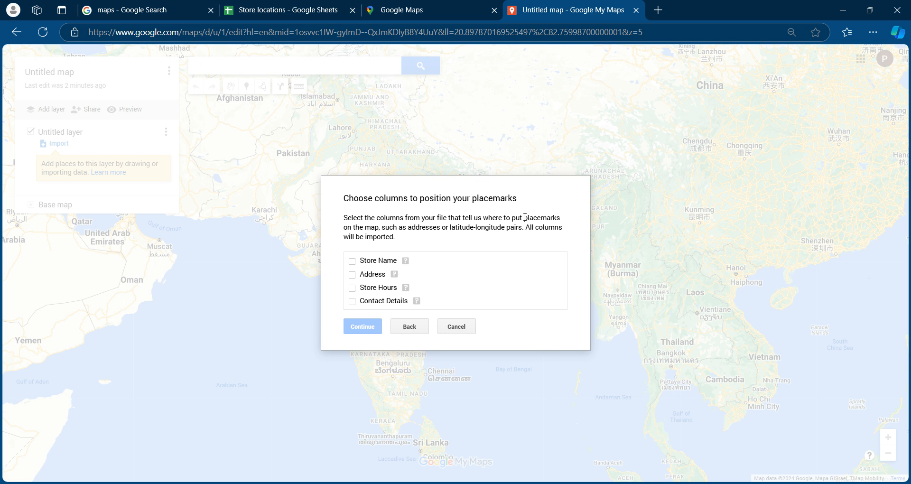
Choose the Address column to position the imported placemarks on the map
left_click_drag(512, 217, 560, 214)
left_click(408, 216)
left_click_drag(410, 230, 497, 227)
left_click(450, 239)
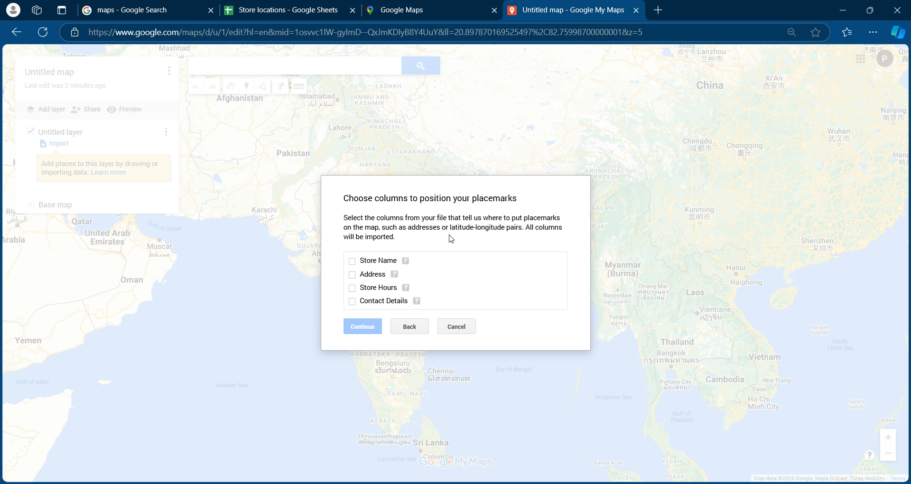
left_click(352, 275)
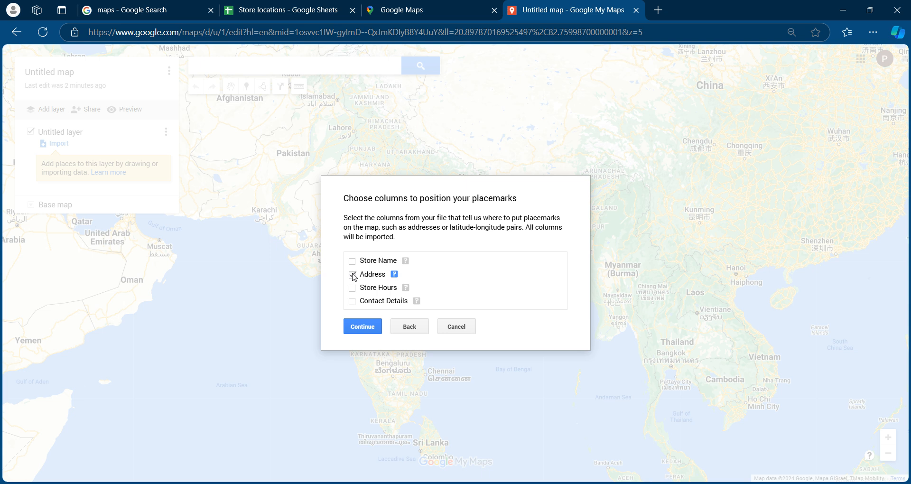
left_click(362, 327)
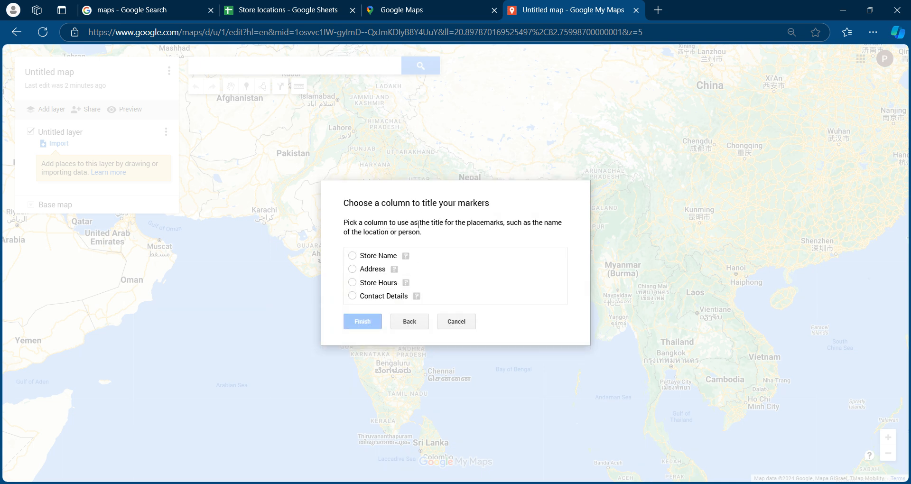
Use the Store Name column as the marker title and finish the import
mouse_move(378, 208)
left_mouse_down()
mouse_move(474, 215)
mouse_move(383, 215)
left_mouse_up()
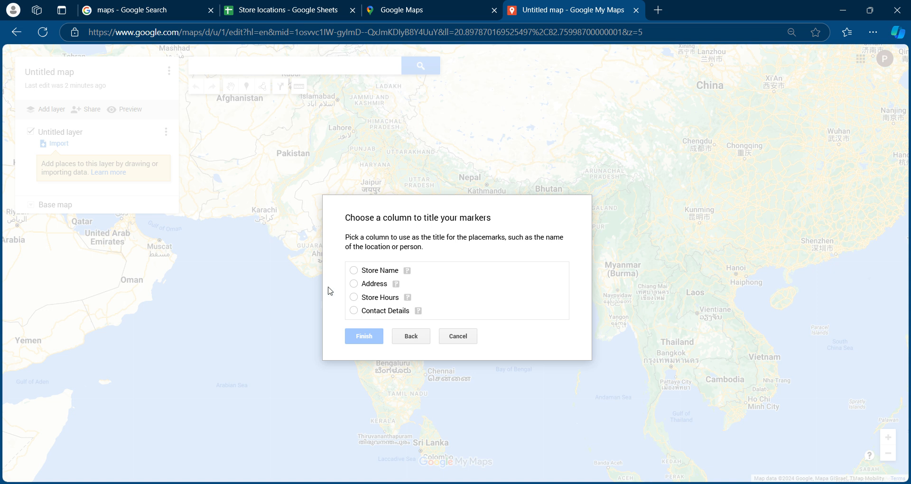
left_click(387, 272)
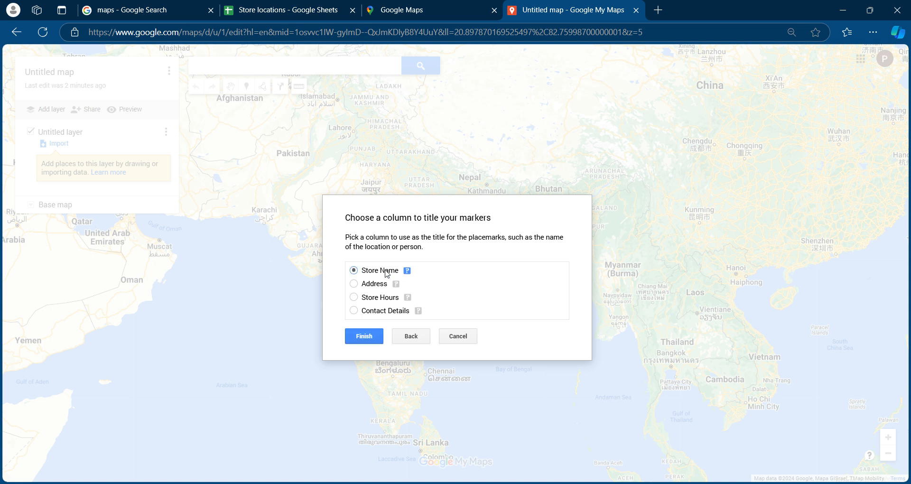
left_click(368, 336)
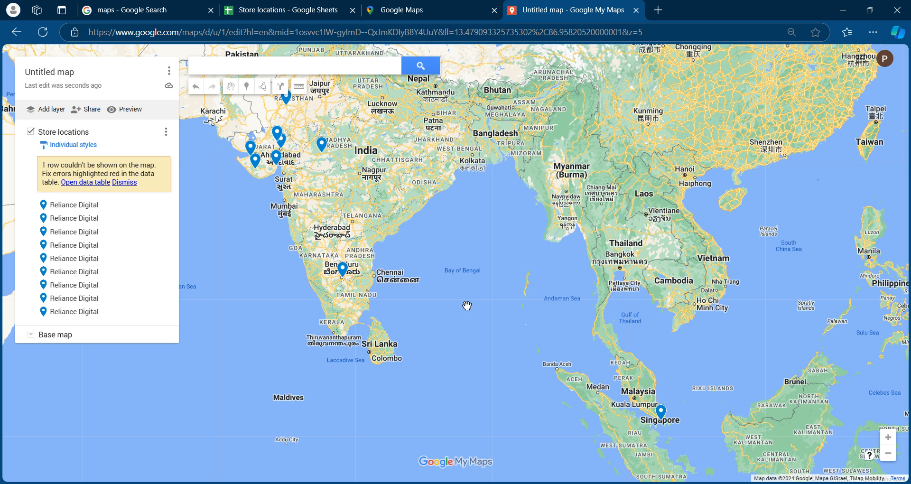
Look over the imported store markers across India and Singapore, and check them against the Store locations spreadsheet
left_click_drag(437, 223, 506, 312)
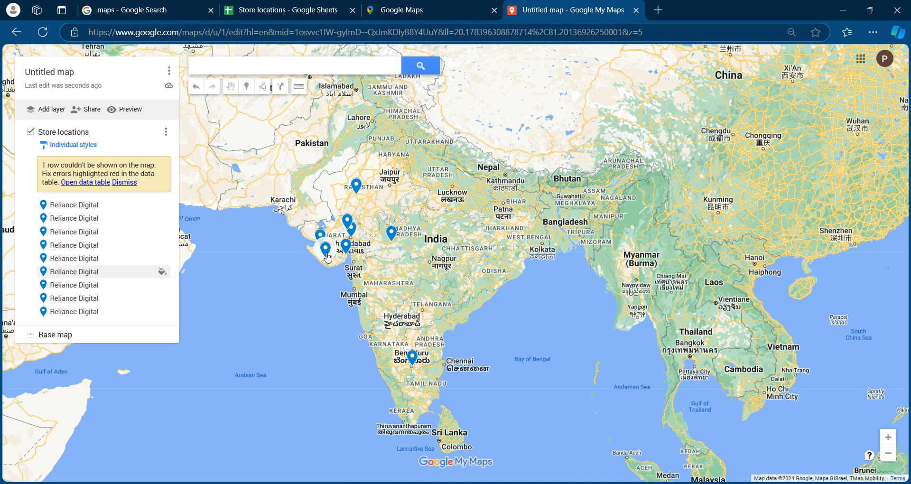
left_click_drag(518, 382, 512, 291)
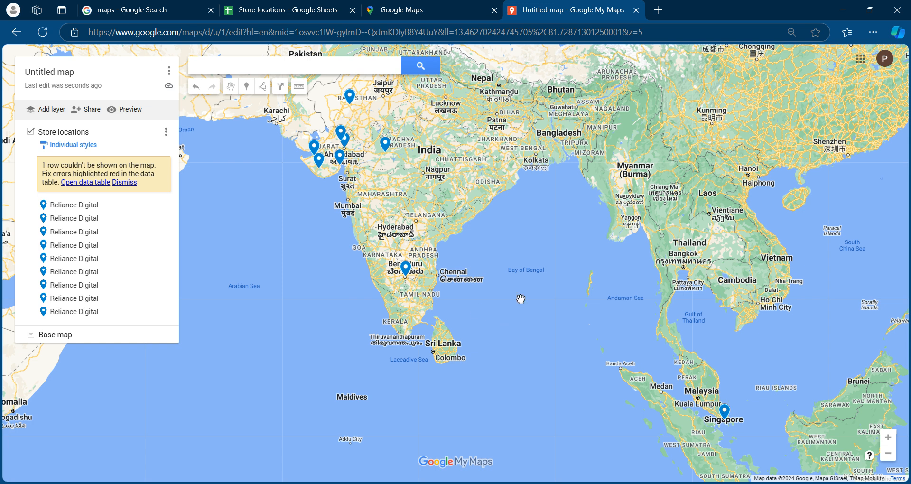
left_click_drag(531, 281, 535, 306)
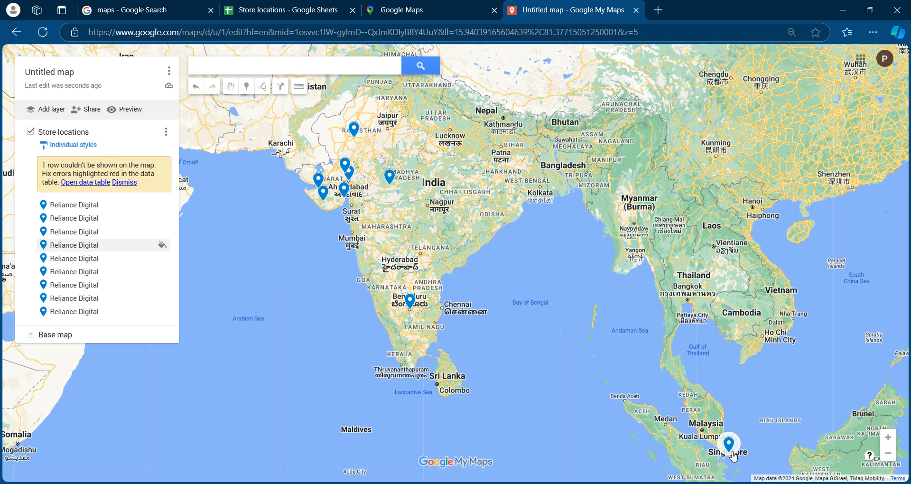
left_click(266, 10)
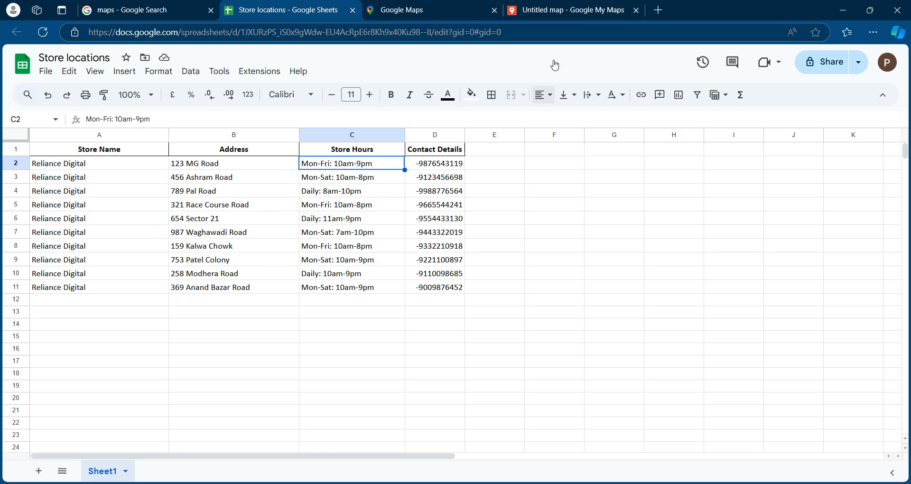
mouse_move(553, 11)
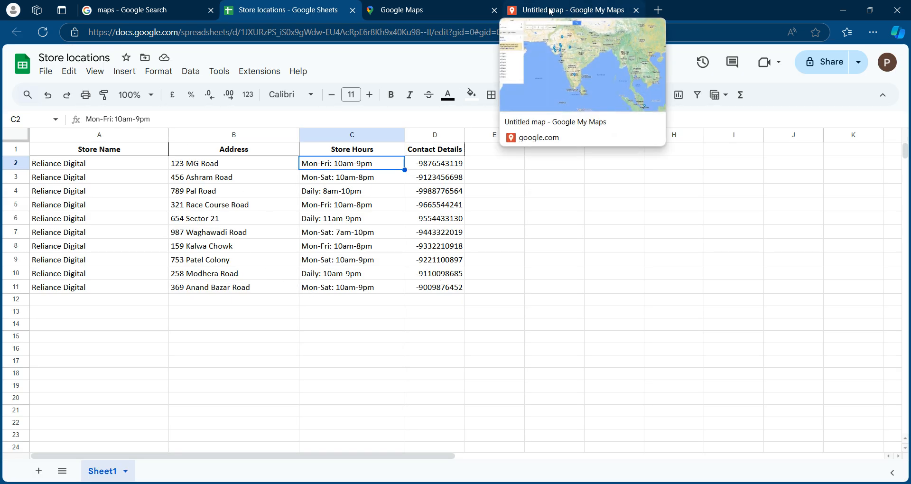
left_click(550, 12)
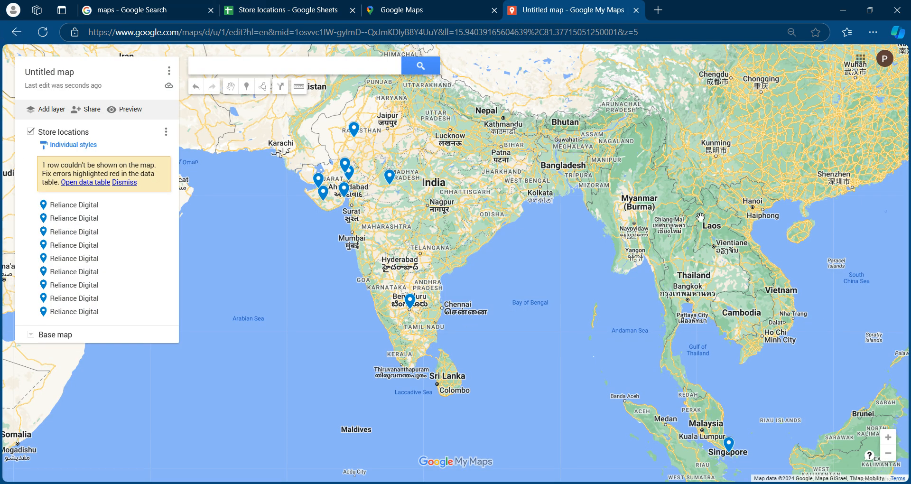
Group the places of the Store locations layer by Uniform style
left_click(77, 146)
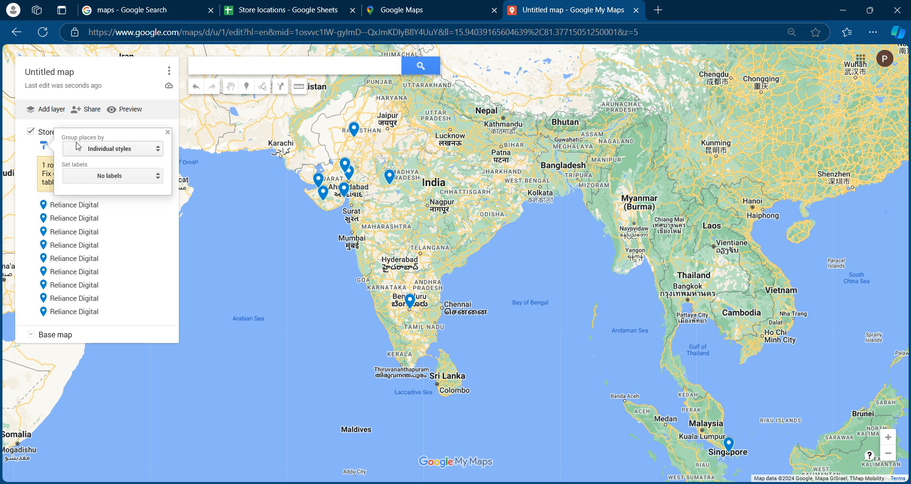
left_click(100, 151)
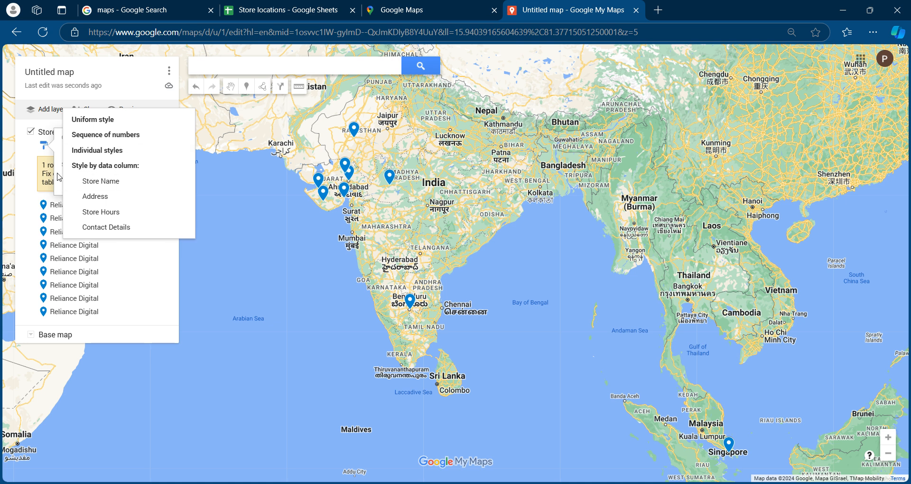
left_click(93, 125)
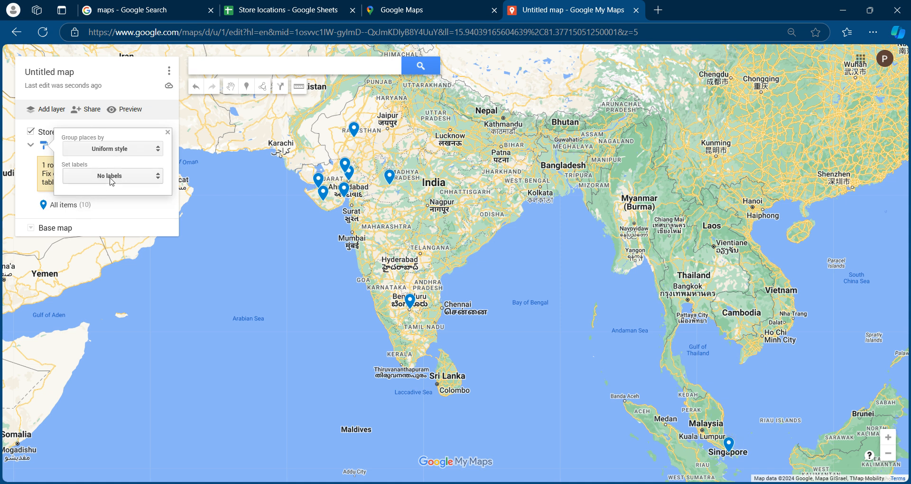
left_click(29, 178)
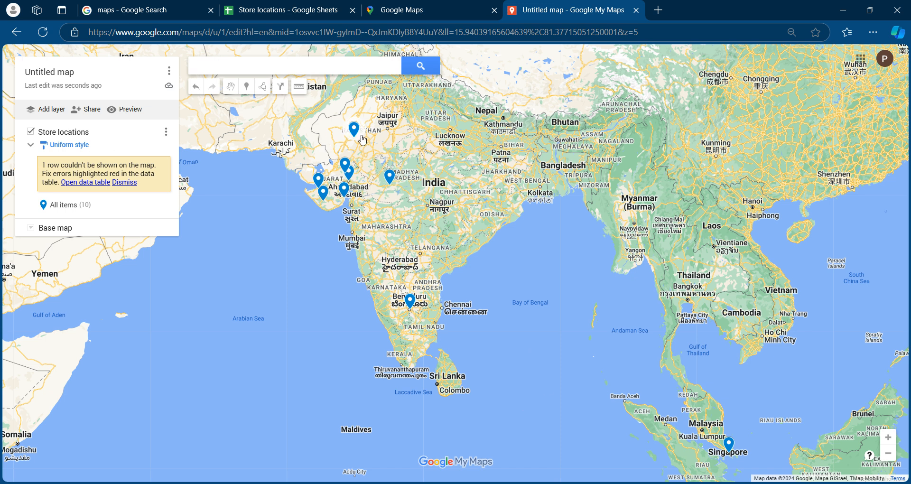
Inspect the details of the store marker at Bengaluru, including its address, store hours and contact details, and close its card
left_click(410, 301)
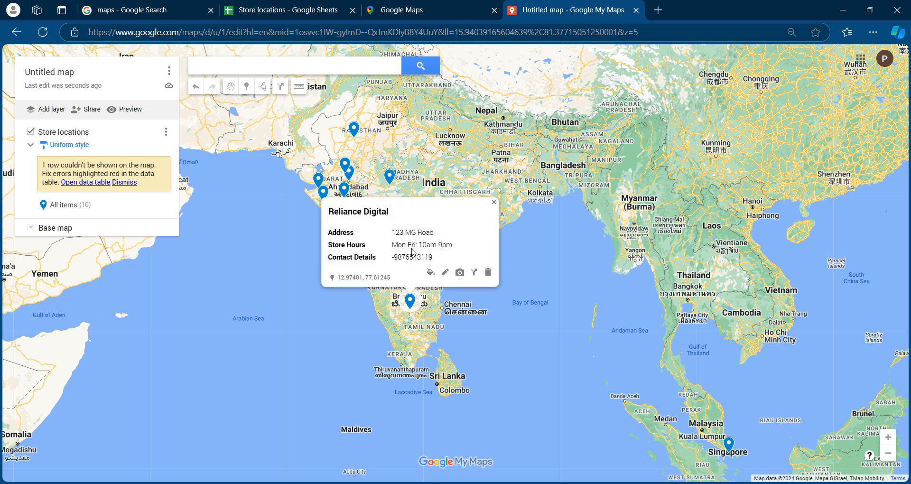
left_click_drag(401, 251, 440, 261)
left_click(400, 264)
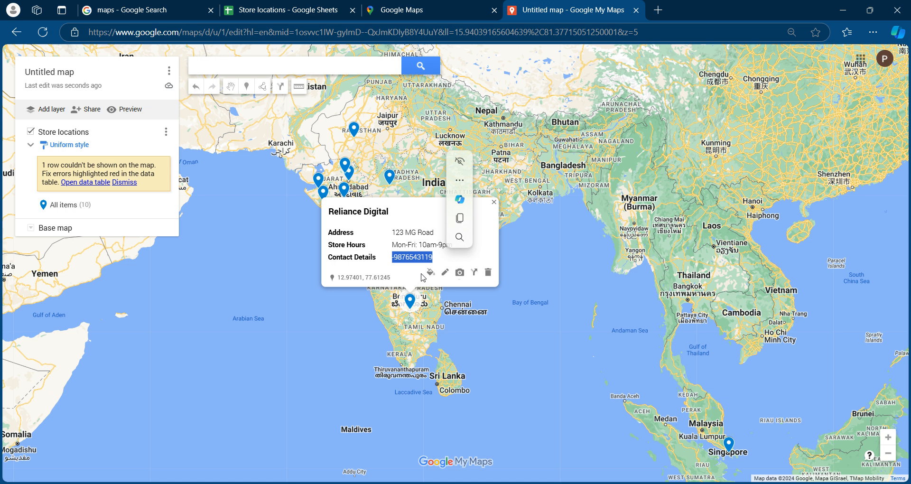
left_click(423, 277)
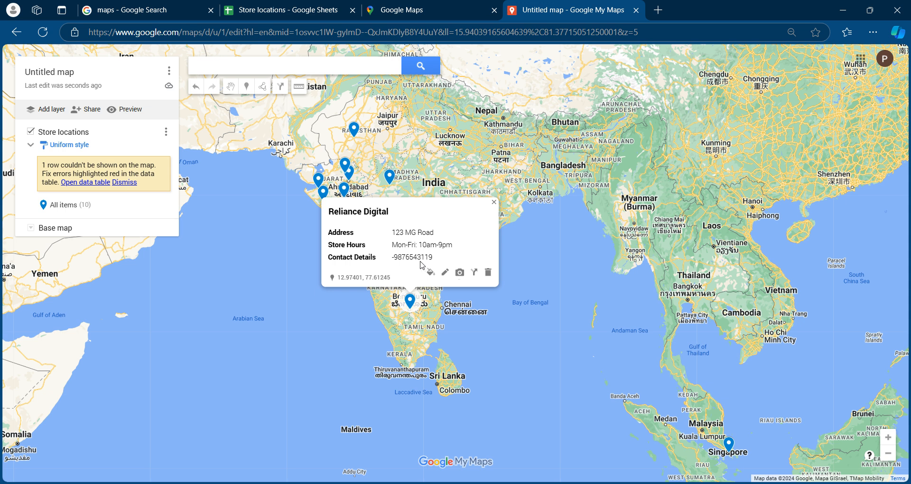
left_click(494, 205)
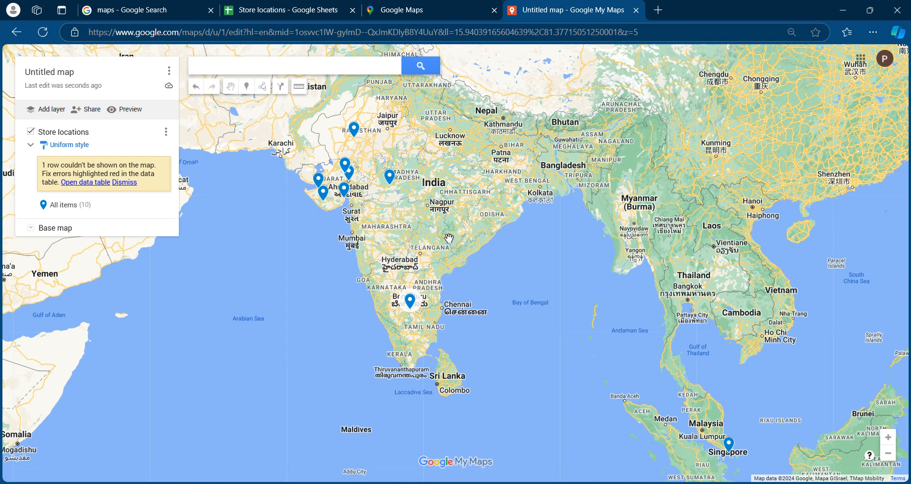
Start sharing the map and enter "RD store map" as its title
left_click(88, 108)
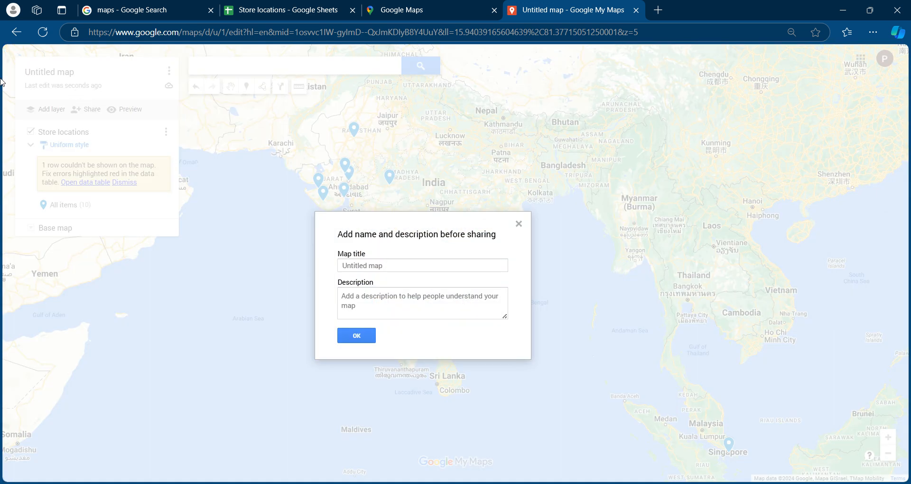
left_click(403, 265)
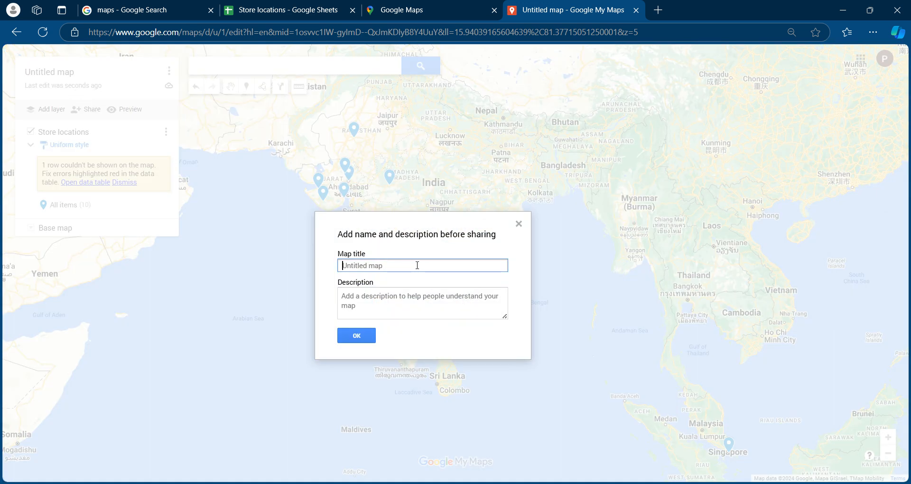
type("RD store map")
Enter the map description "all Indian n Singapore stores", correcting the spelling, and confirm the title and description
left_click(395, 296)
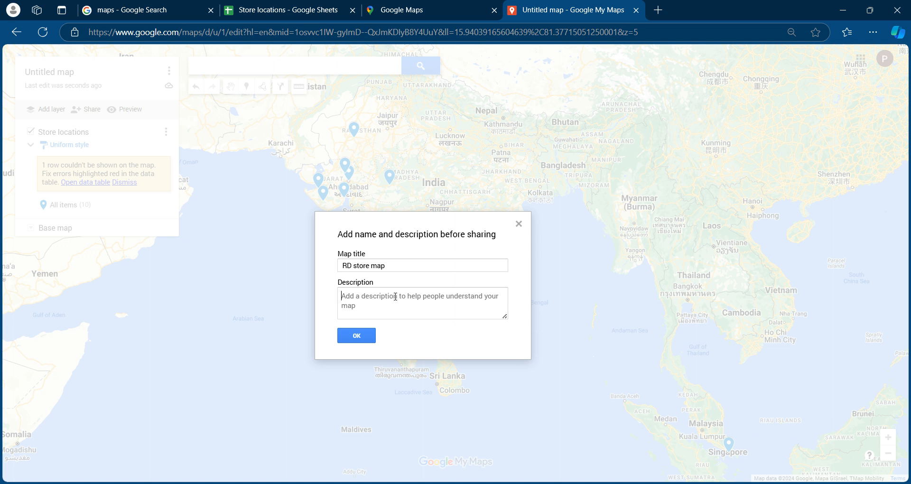
type("all j")
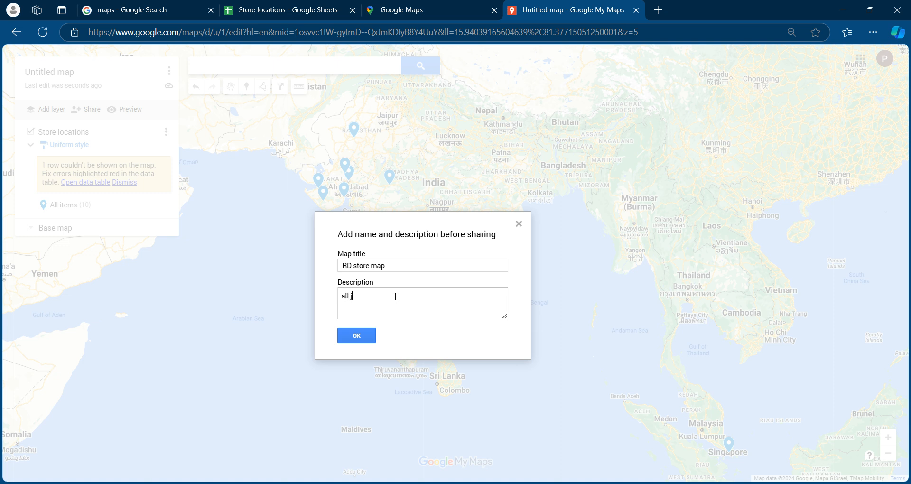
type("indian n singapore stores")
right_click(352, 296)
left_click(370, 308)
left_click(380, 295)
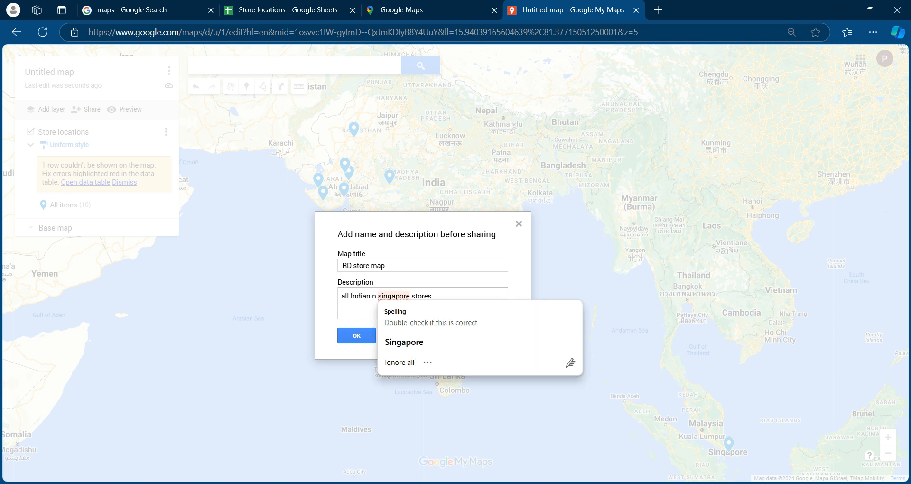
left_click(404, 342)
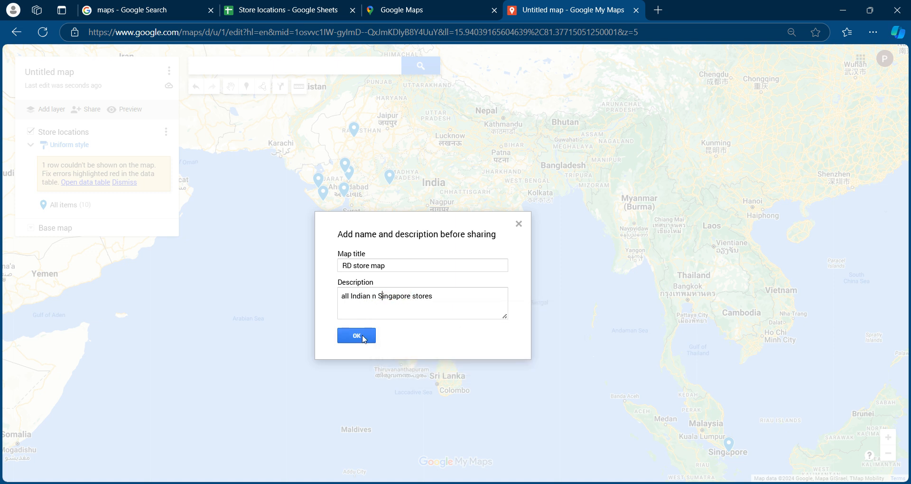
left_click(359, 335)
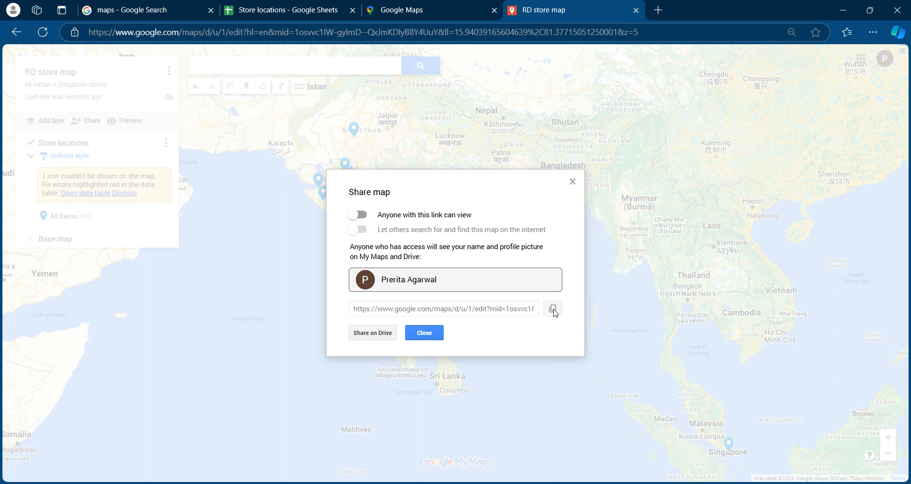
Select and copy the sharing link of the RD store map
left_click(495, 304)
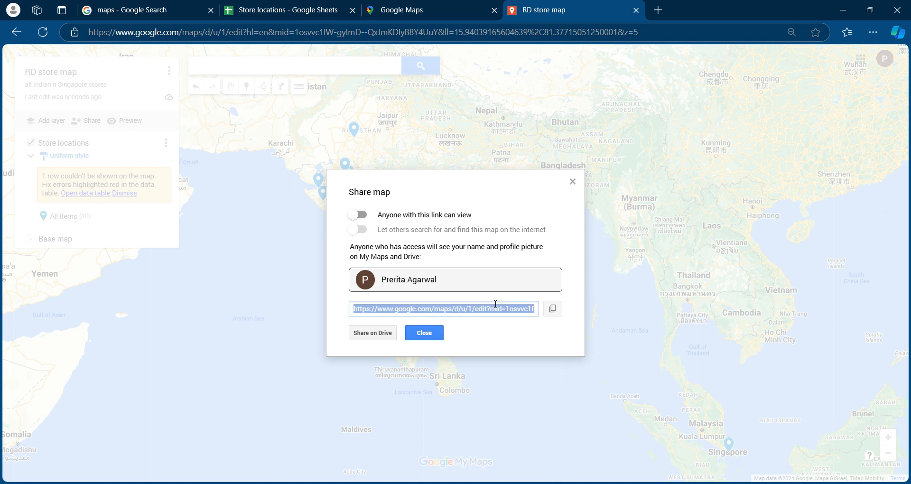
left_click(548, 308)
left_click(498, 308)
right_click(497, 309)
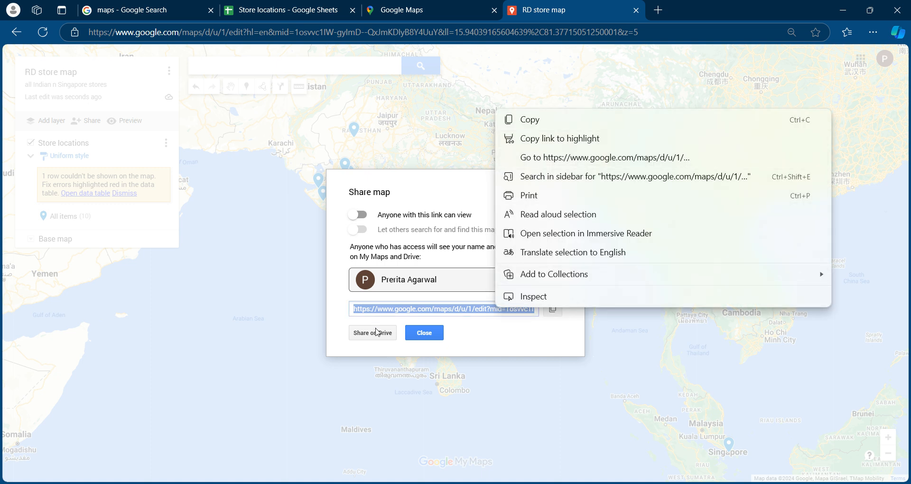
Close the share settings, open the view-only preview of the RD store map and review its sharing options
left_click(423, 334)
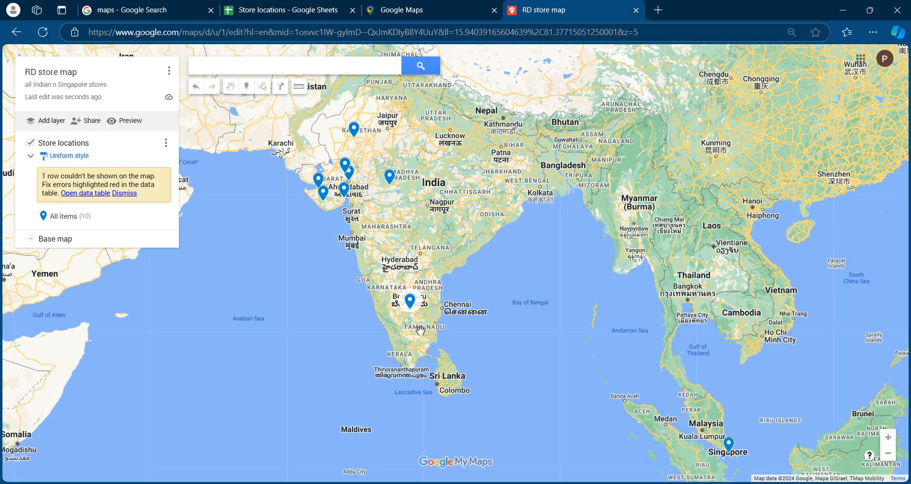
left_click(139, 124)
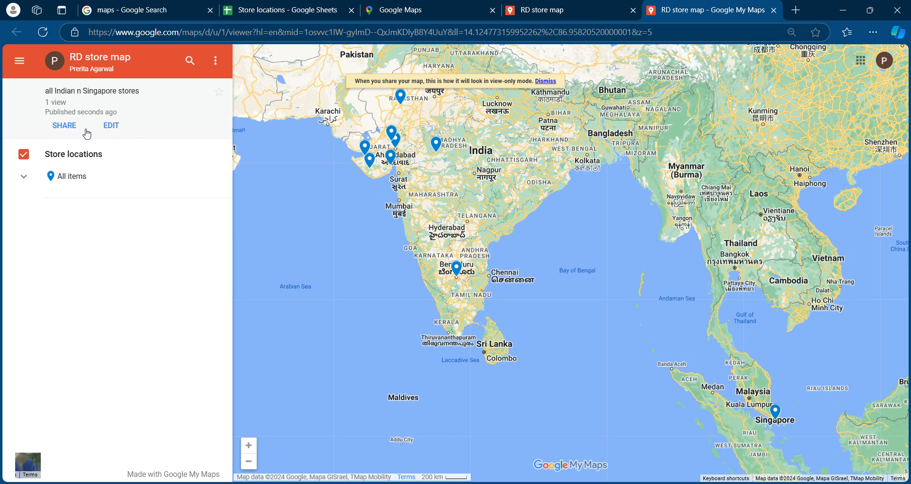
left_click(64, 126)
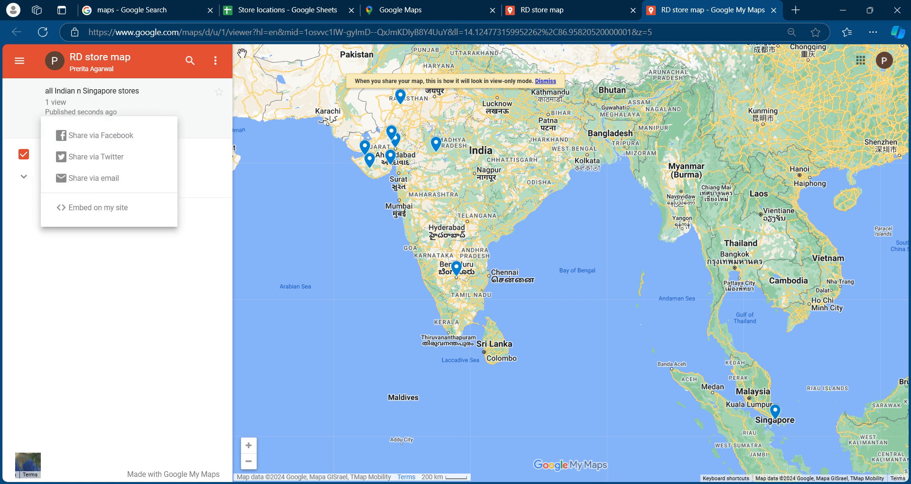
left_click(216, 61)
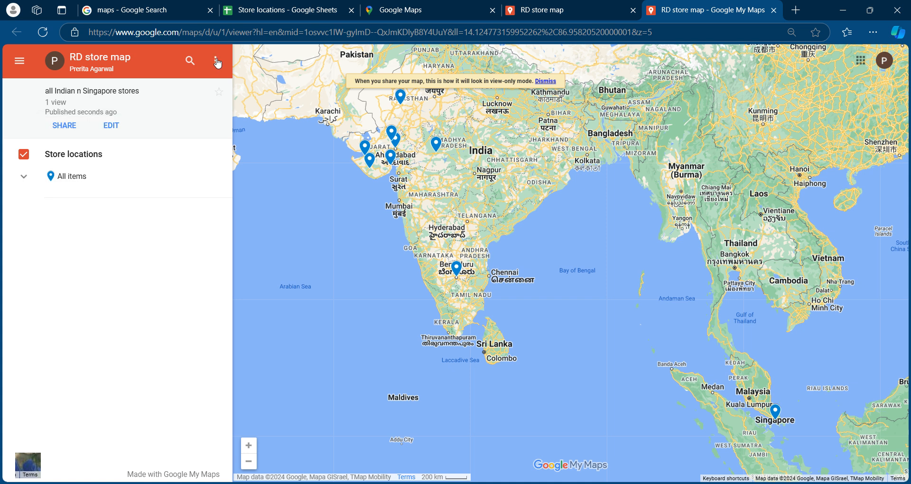
Review the previewed map's additional options and expand the list of stores under All items
left_click(215, 61)
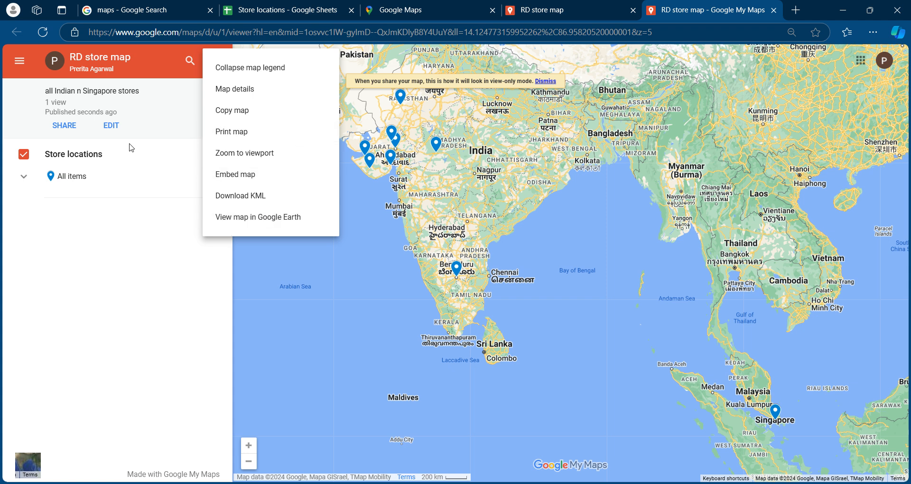
left_click(87, 252)
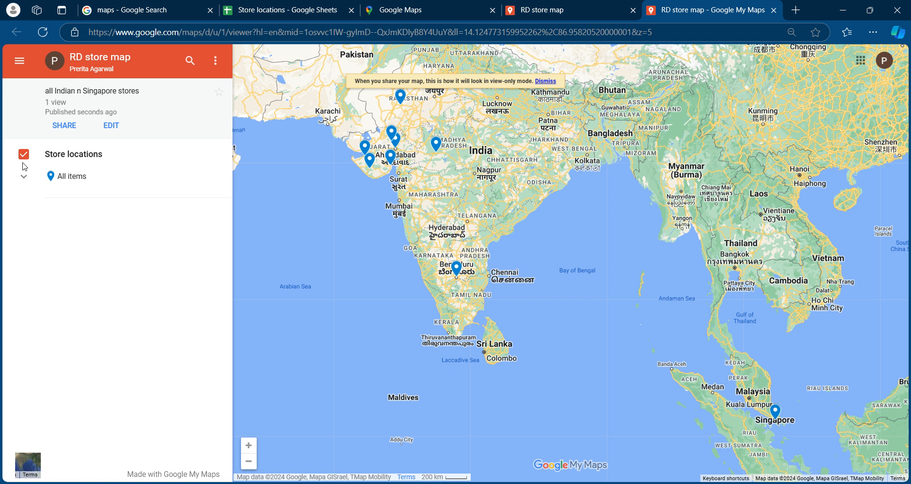
left_click(24, 176)
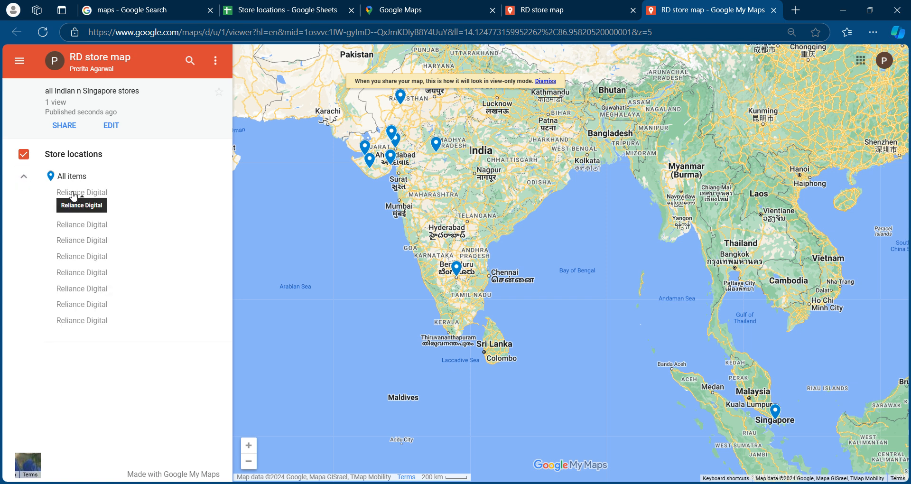
Return to editing the map and restyle all items in the Store locations layer with a purple star icon
left_click(116, 129)
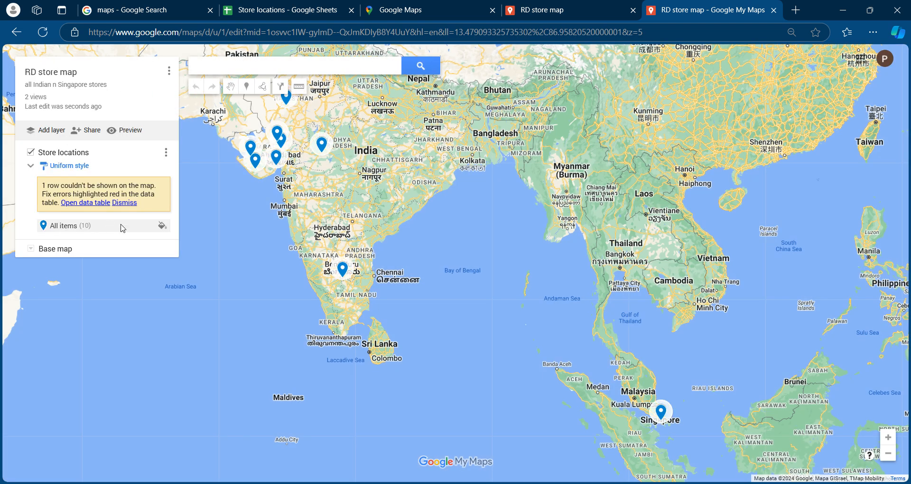
left_click(162, 226)
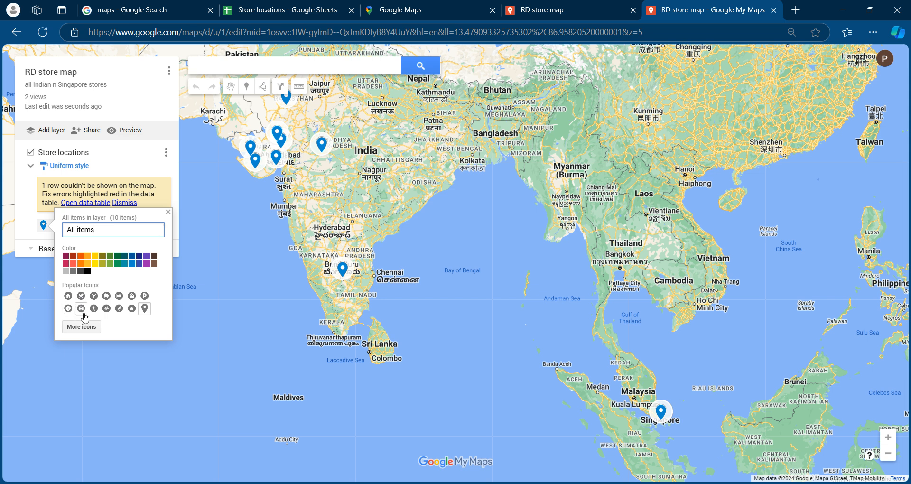
left_click(131, 309)
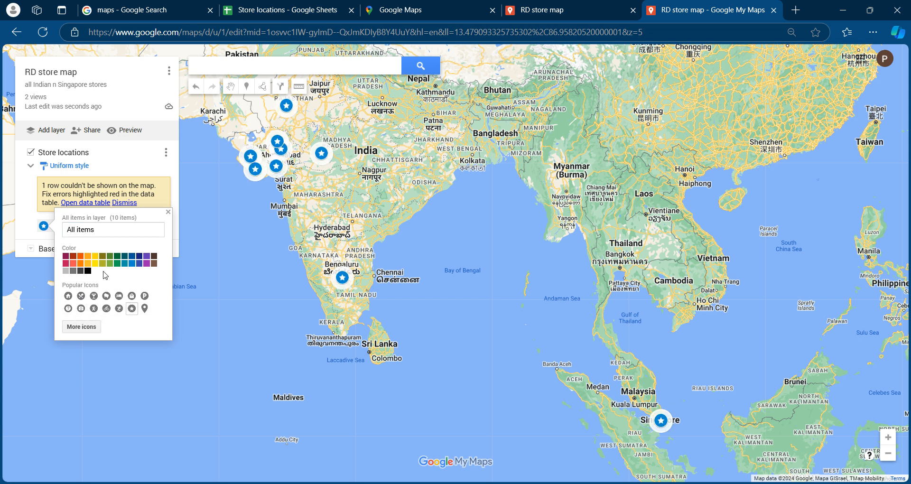
left_click(143, 270)
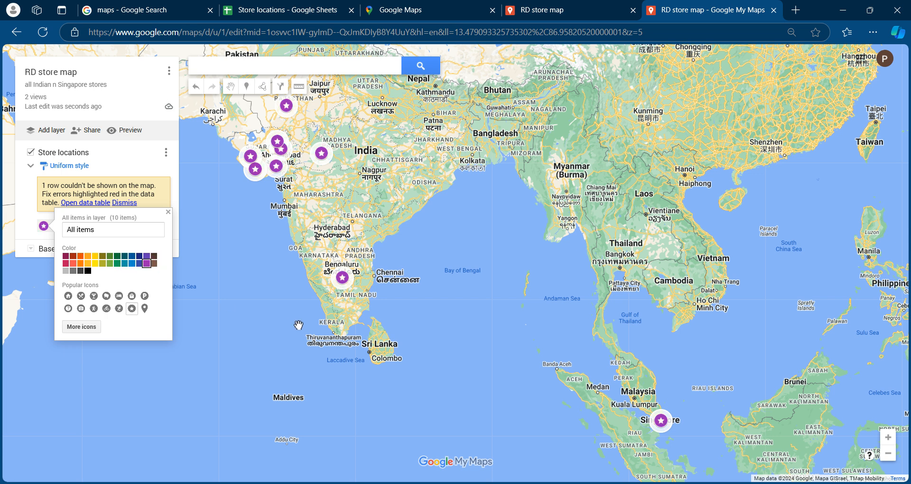
left_click(168, 212)
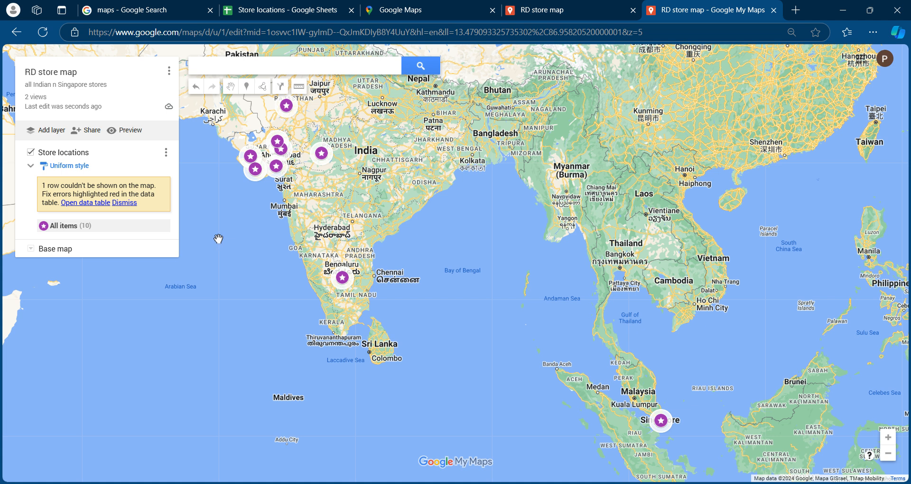
Review the map-level options available for the RD store map, such as copying, embedding, exporting and printing
left_click(169, 72)
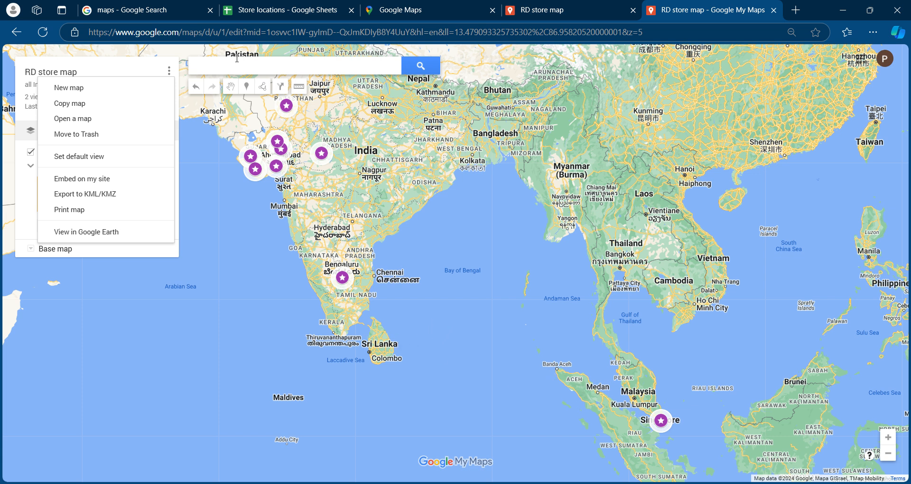
left_click(205, 154)
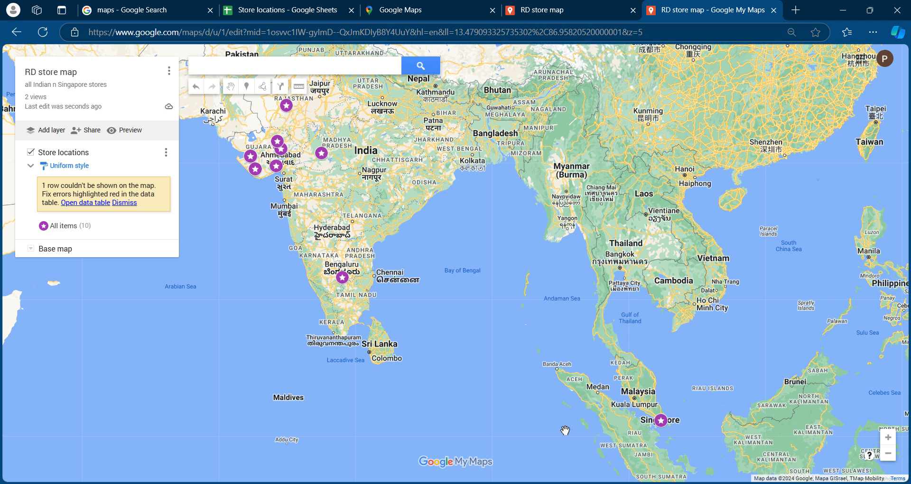